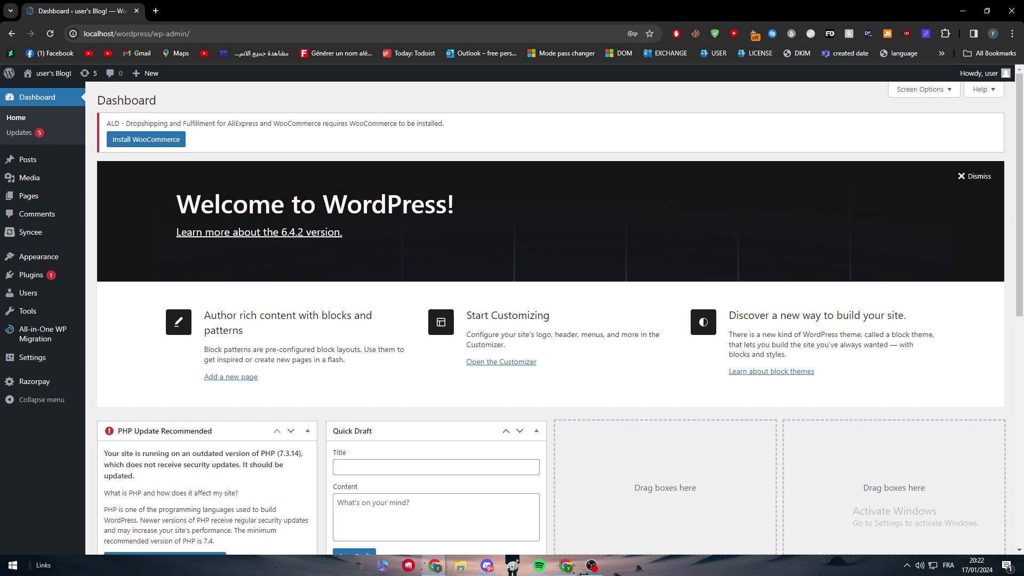
Open the Add New Plugin page from the Plugins menu in the WordPress admin sidebar
key(alt+Tab)
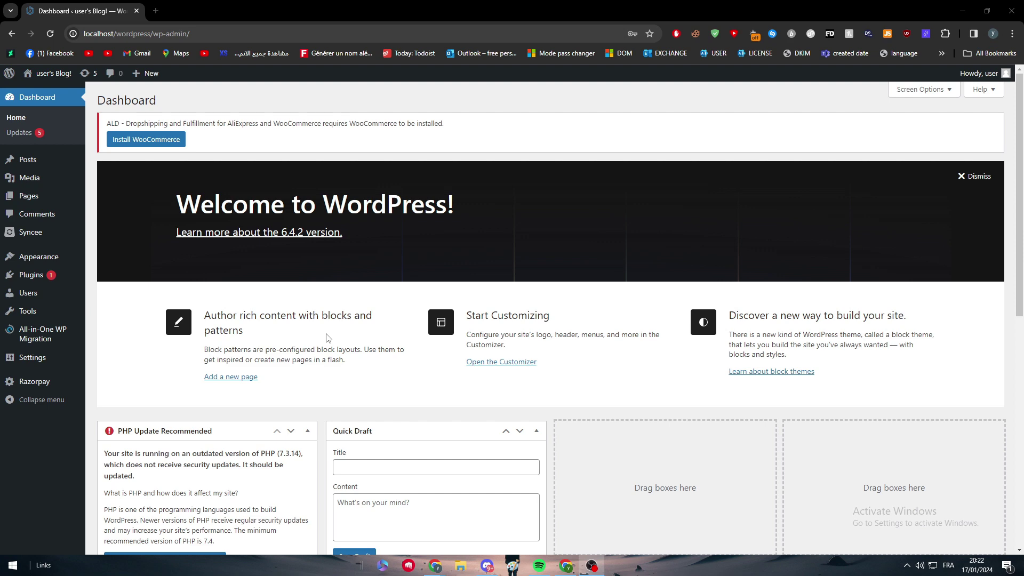
key(alt+Tab)
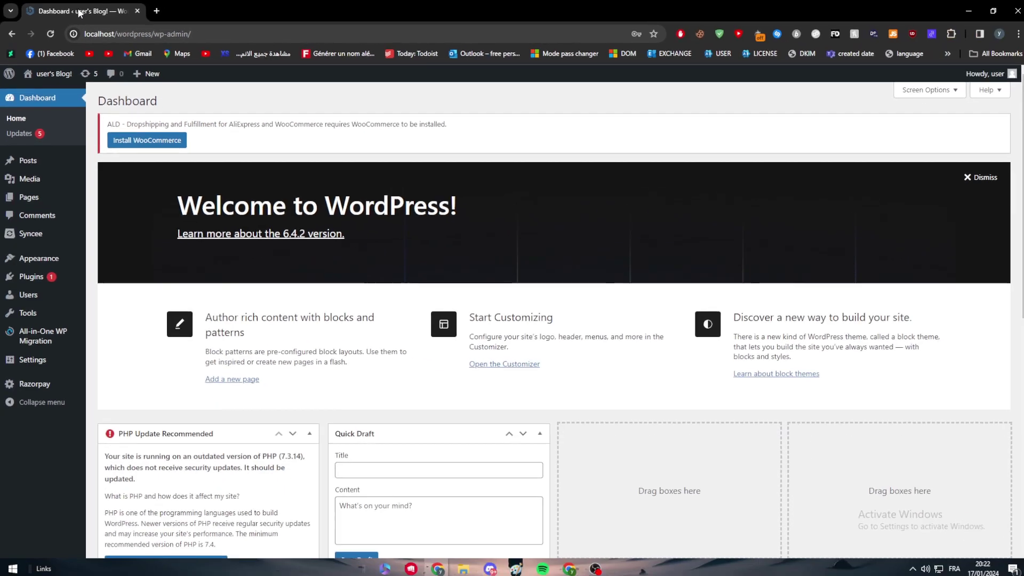
mouse_move(36, 280)
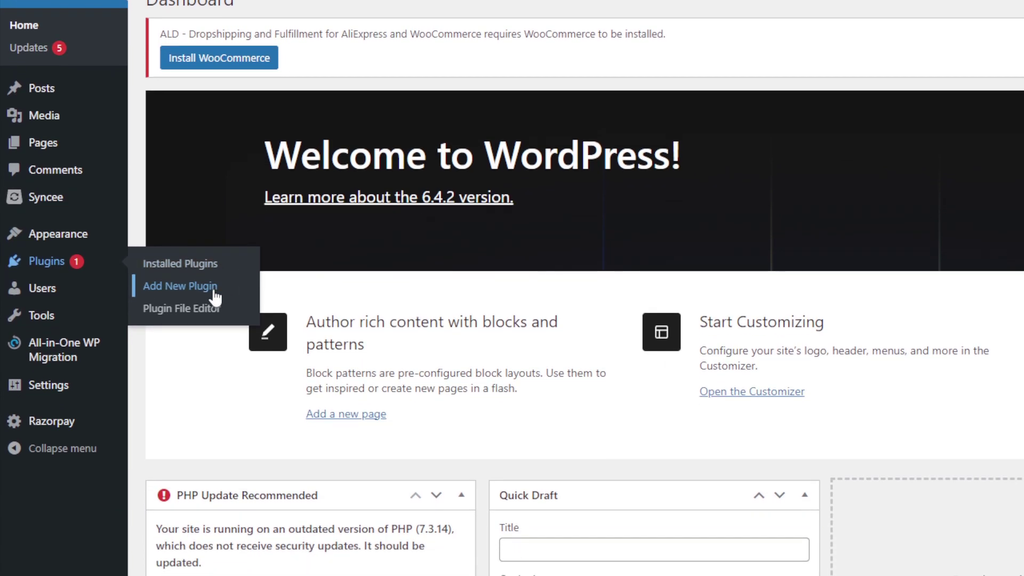
click(214, 292)
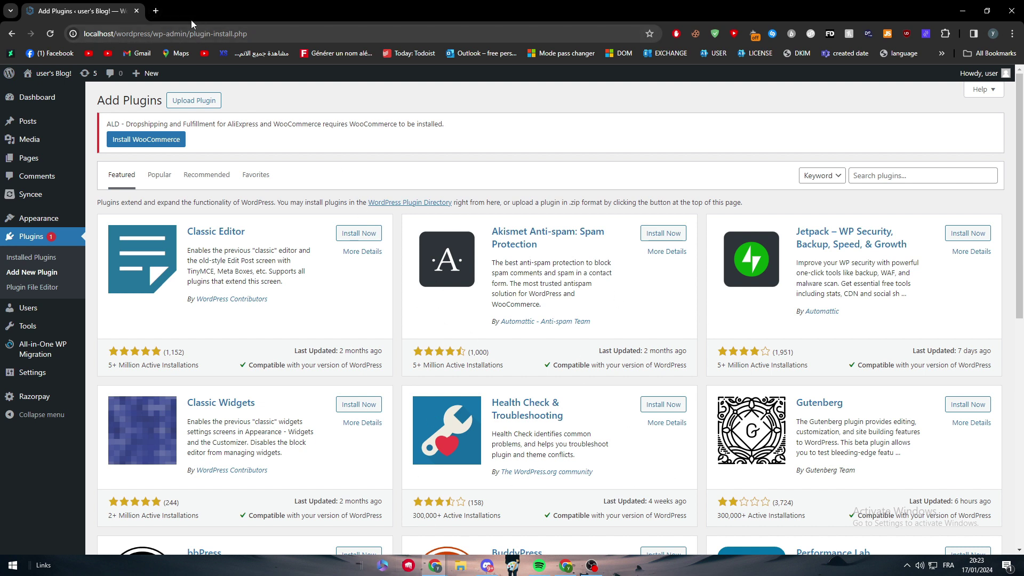
Search 'woocommerce for wordpress' in a new tab and download the WooCommerce 8.5.1 zip from WordPress.org
click(156, 11)
text(woocom)
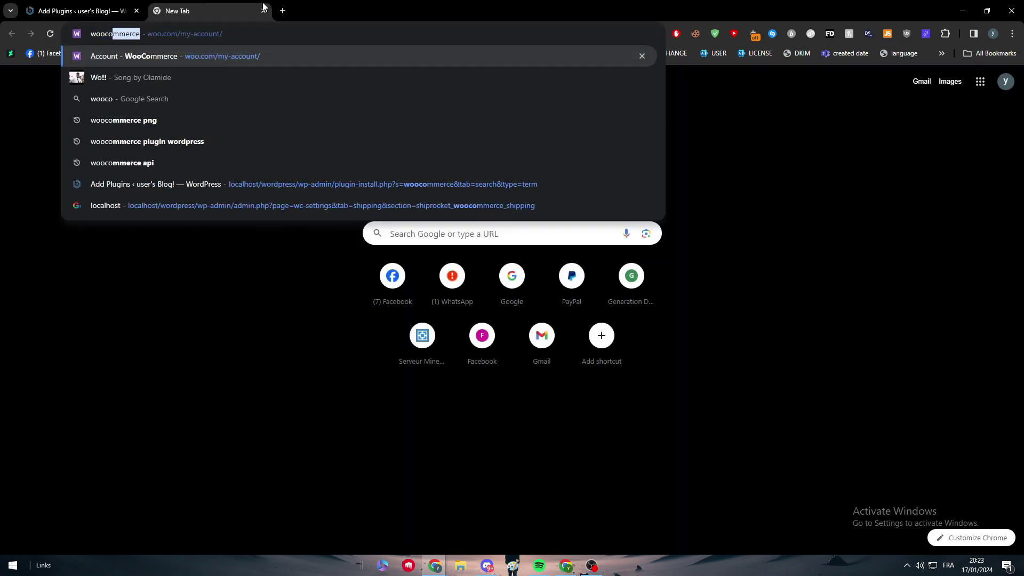
text(merce for wor)
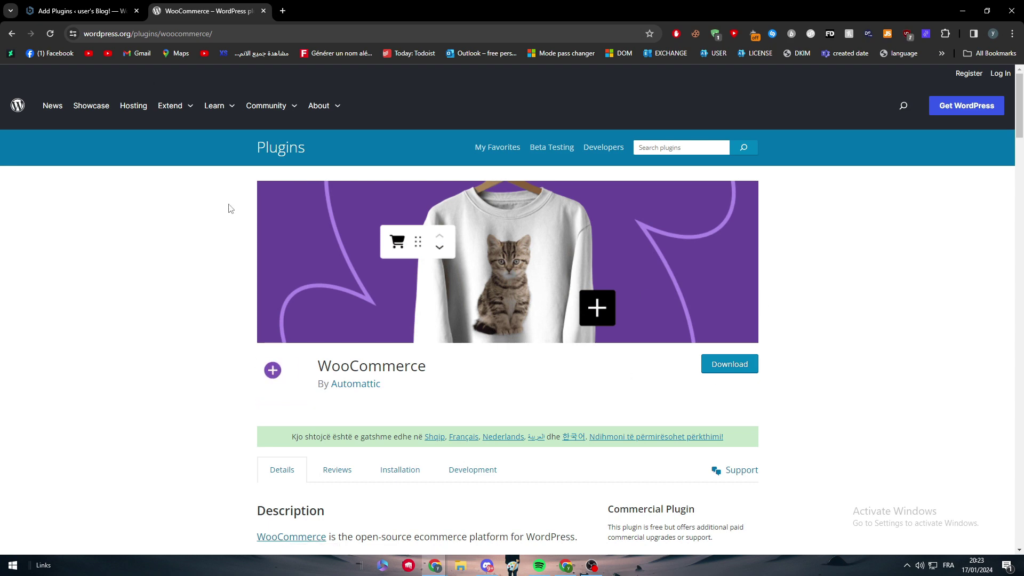
scroll(700, 283, down, 2)
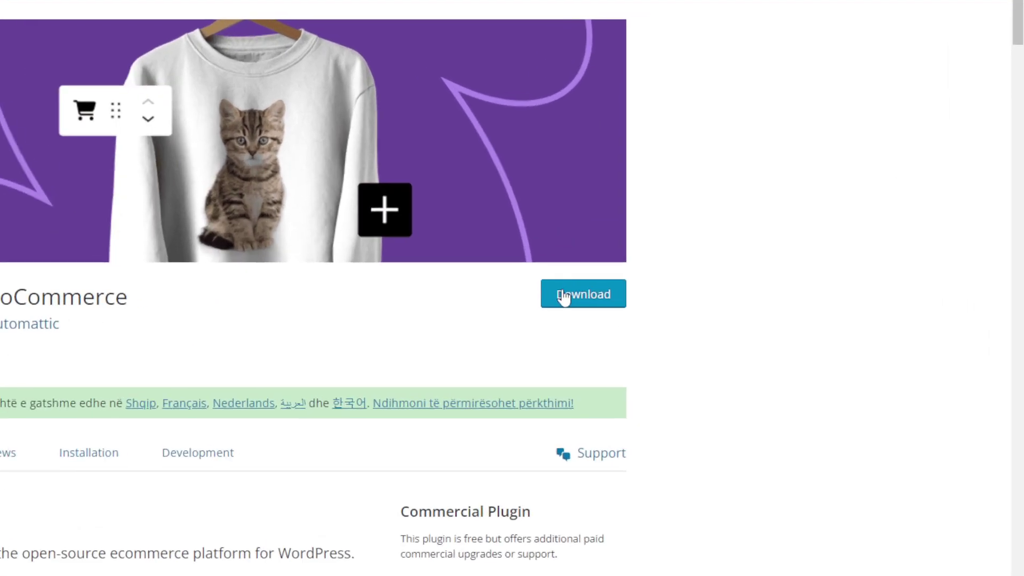
click(564, 298)
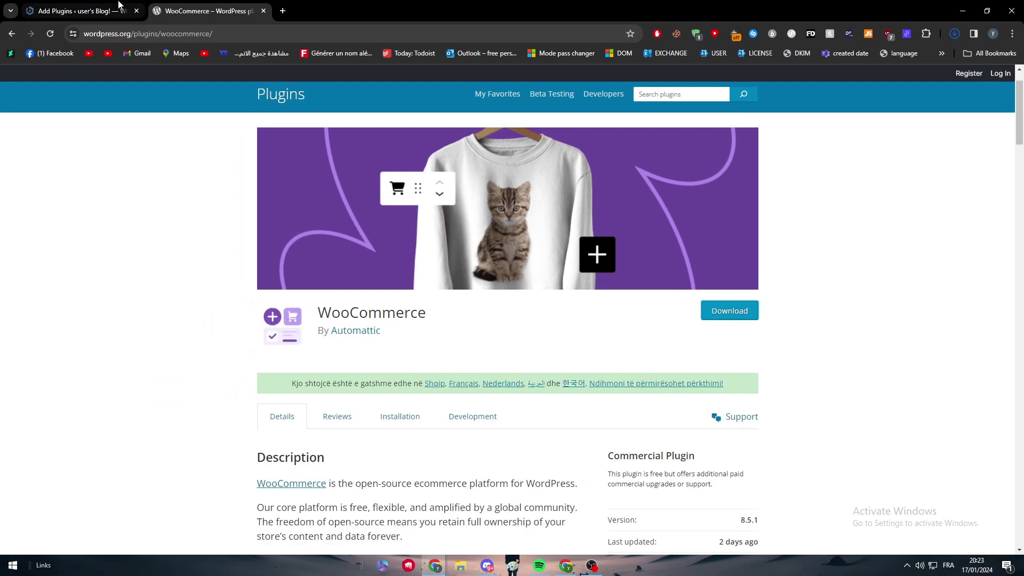
Choose woocommerce.8.5.1.zip in the Upload Plugin form and start Install Now
click(80, 10)
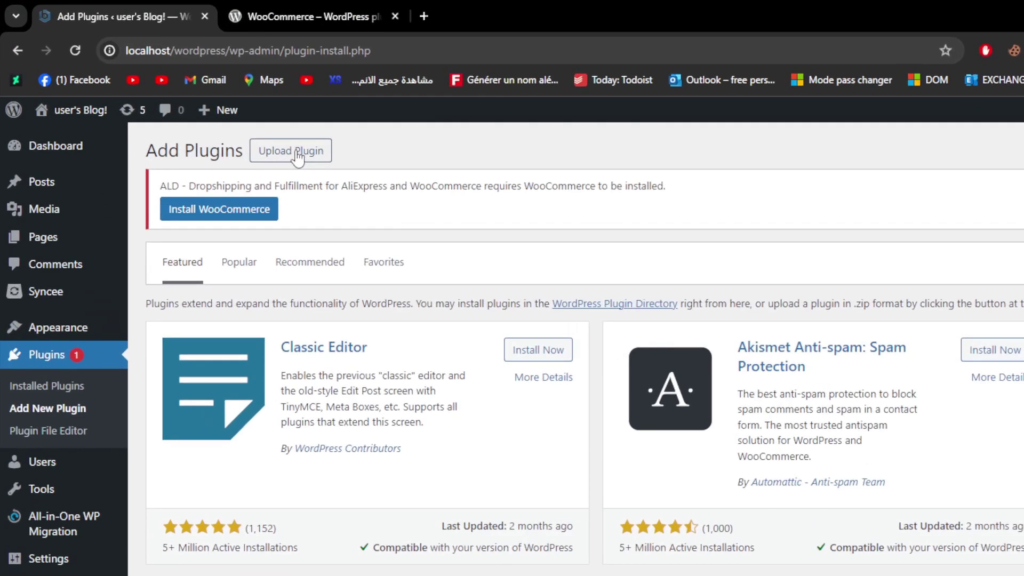
click(197, 104)
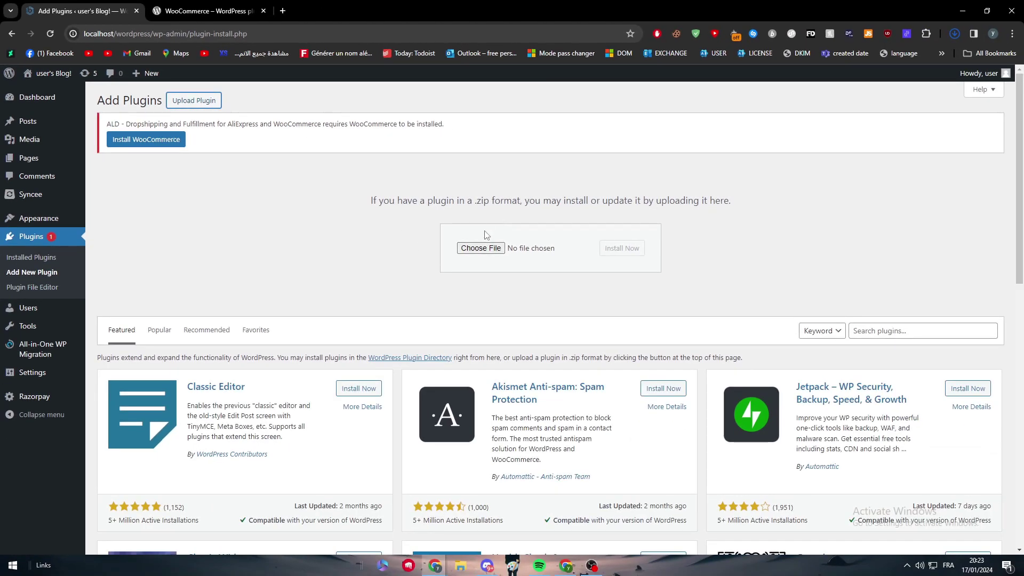
click(485, 249)
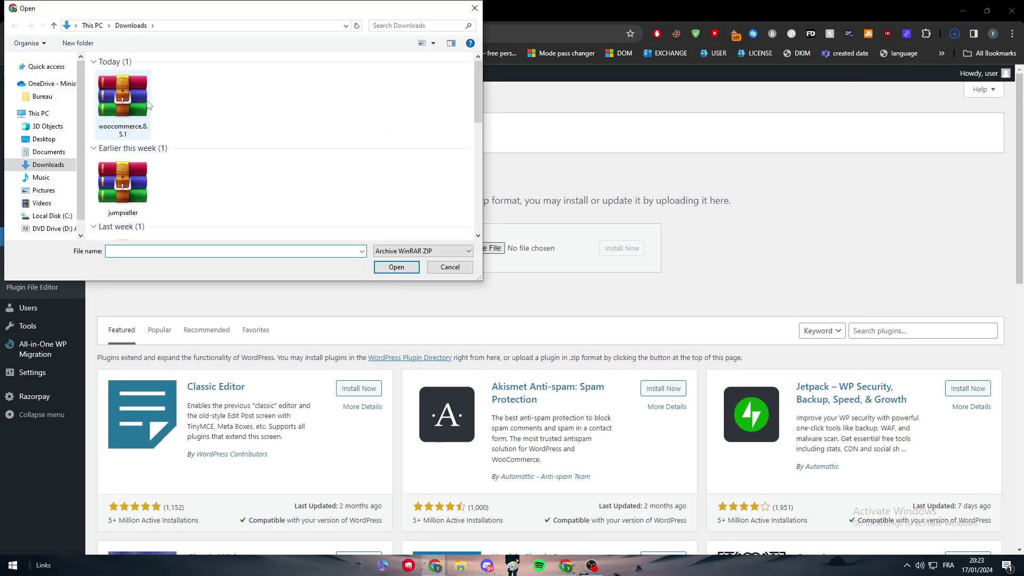
click(126, 104)
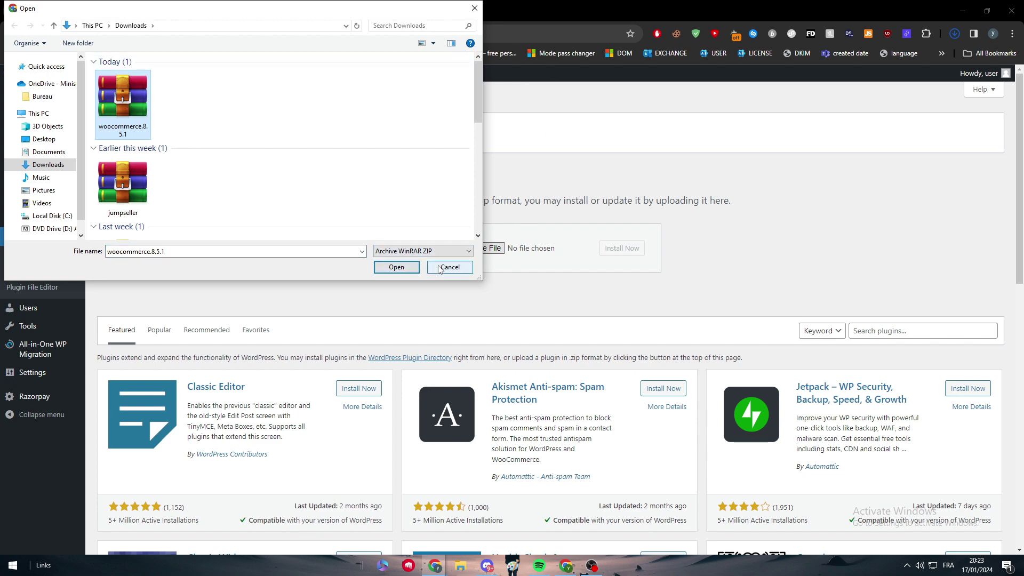
click(401, 267)
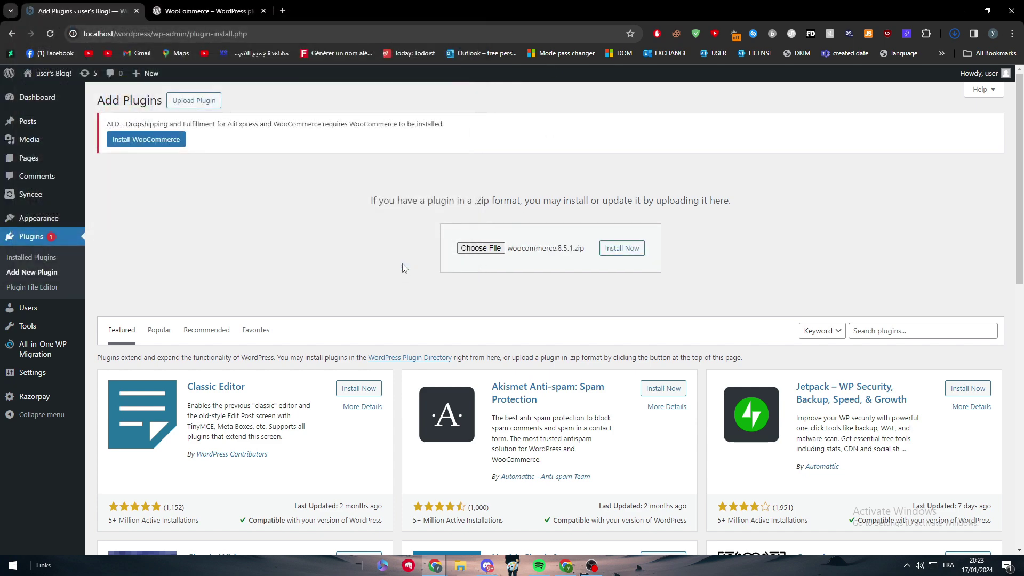
click(627, 255)
Search plugins for 'woocommerce' and review the results flagging the PHP incompatibility
click(929, 297)
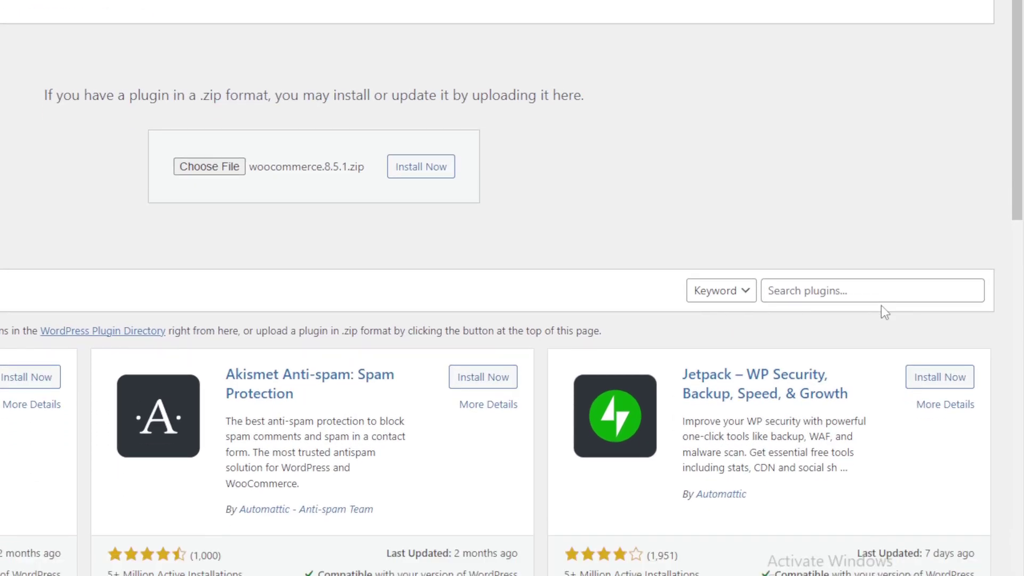
click(928, 335)
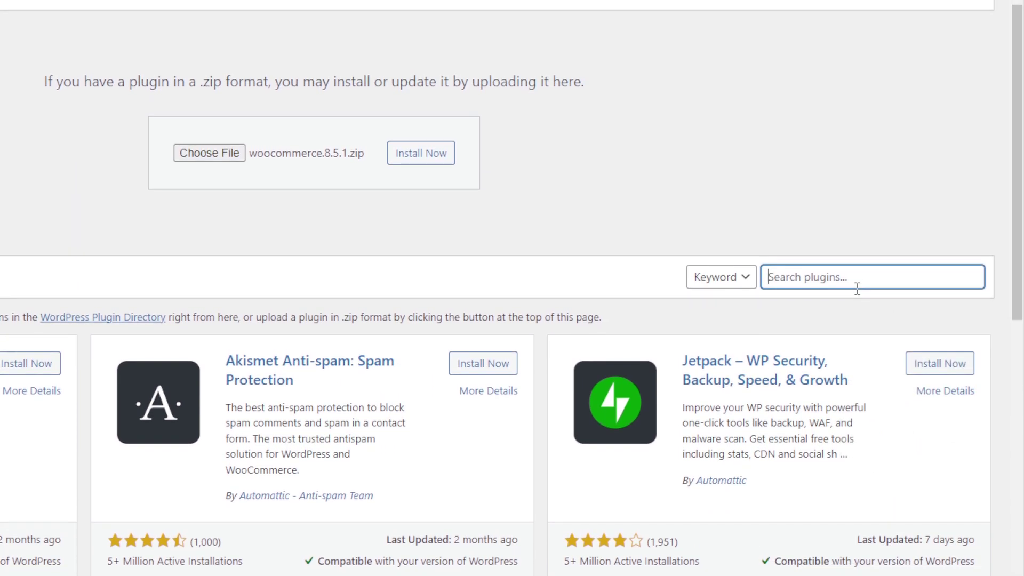
text(woo)
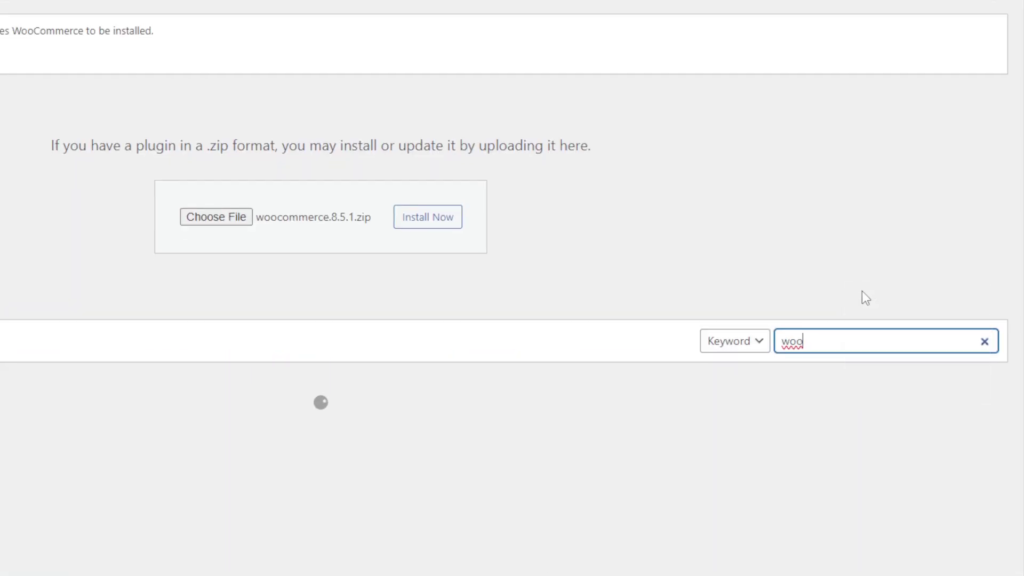
text(-)
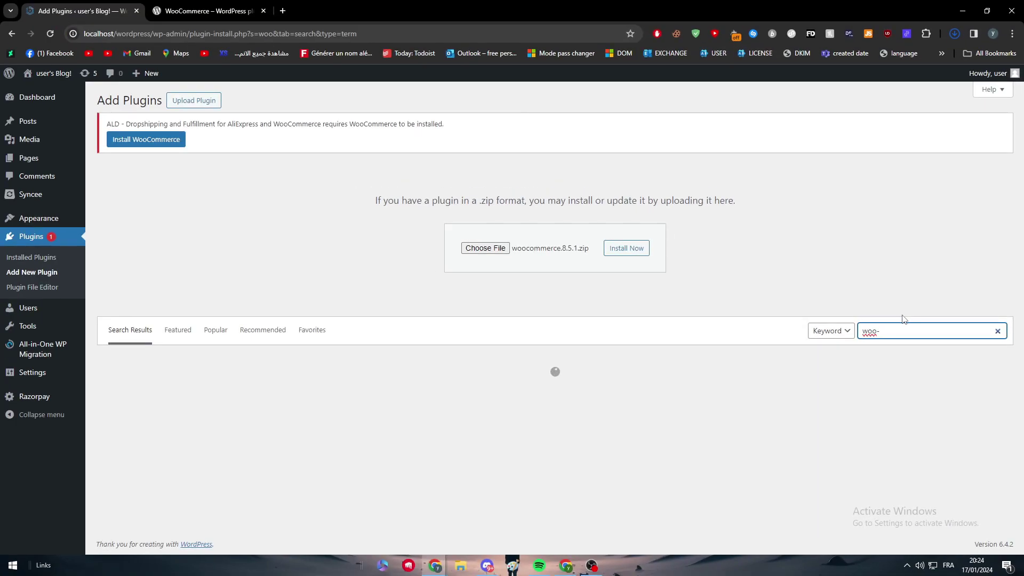
key(BackSpace)
click(924, 354)
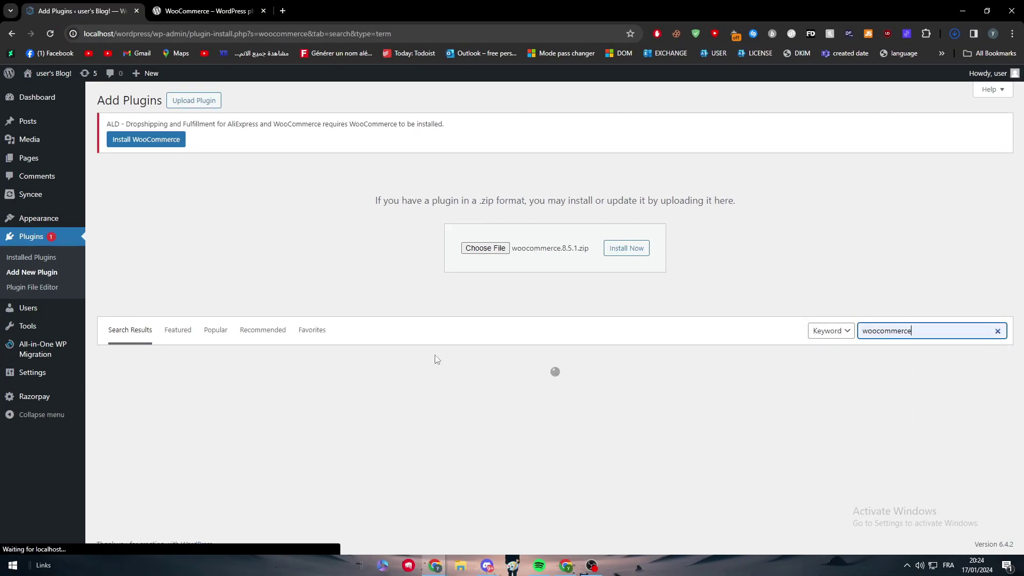
scroll(320, 416, down, 5)
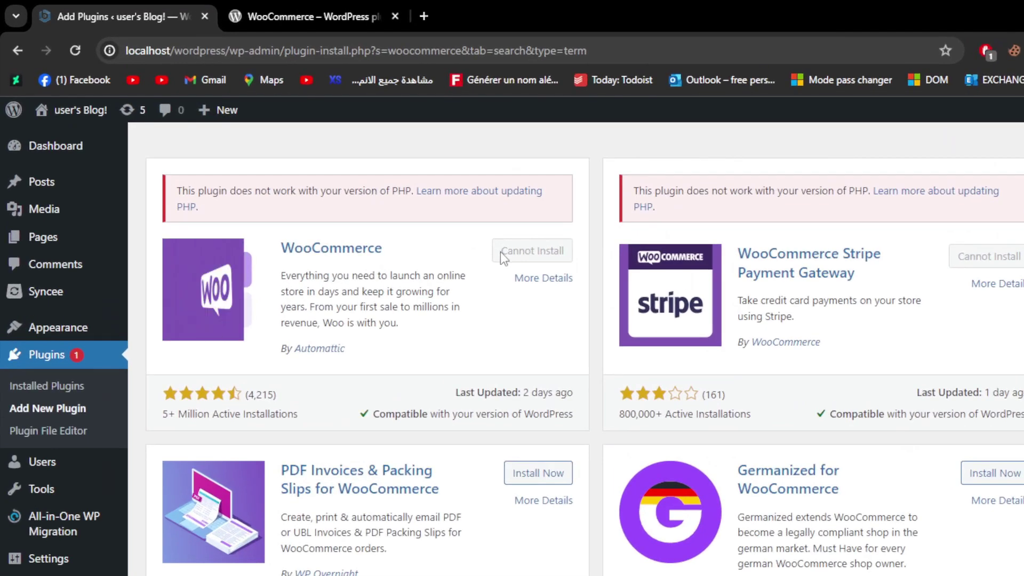
scroll(358, 168, up, 1)
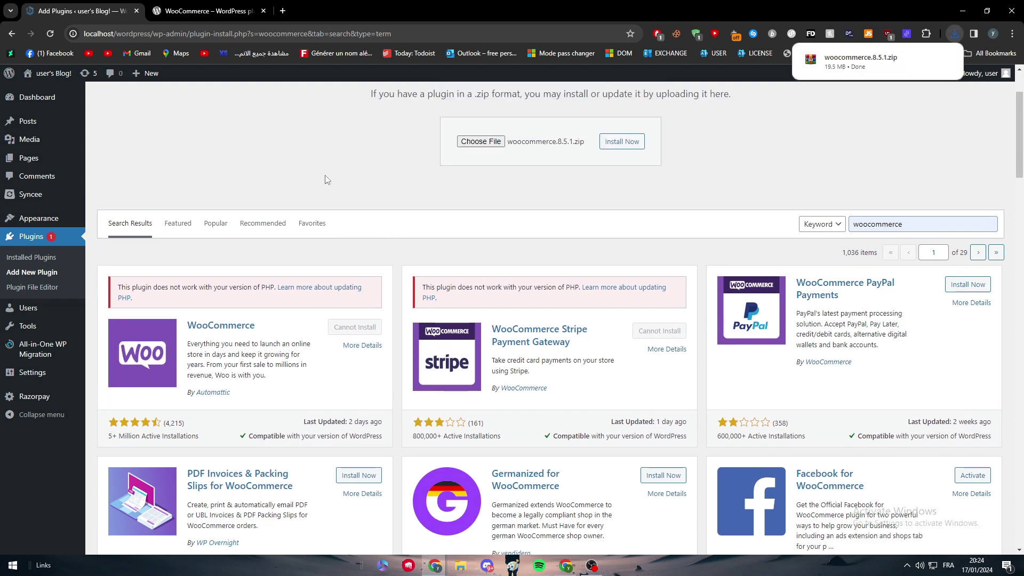
scroll(487, 229, up, 2)
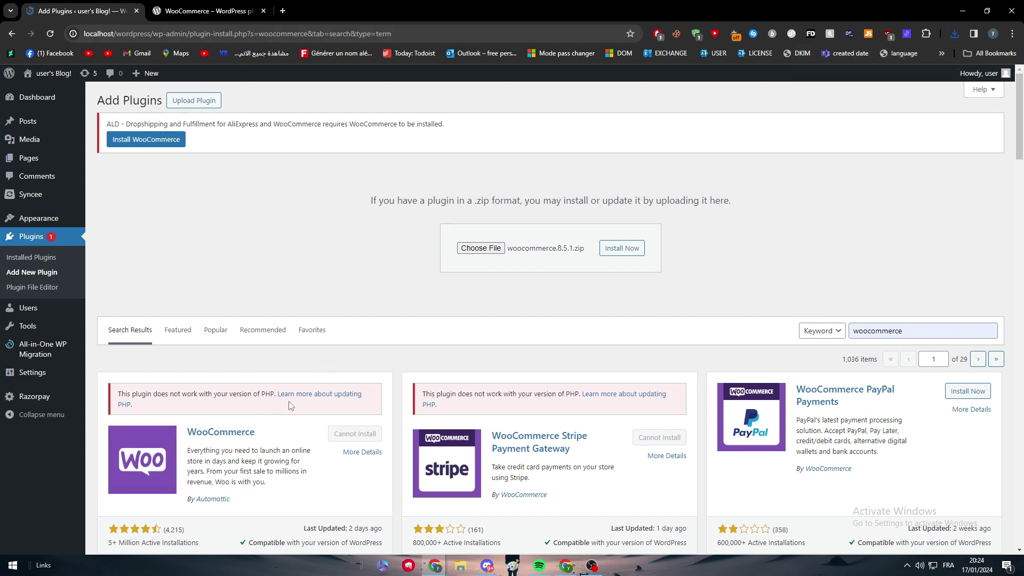
Load the WooCommerce.com account site from the address bar
click(174, 4)
click(225, 30)
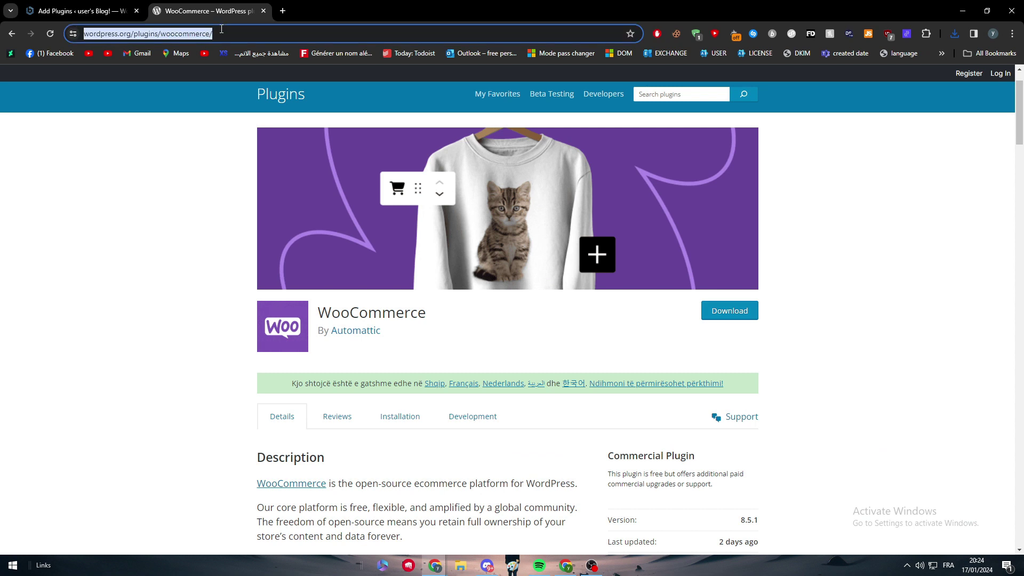
text(wooc)
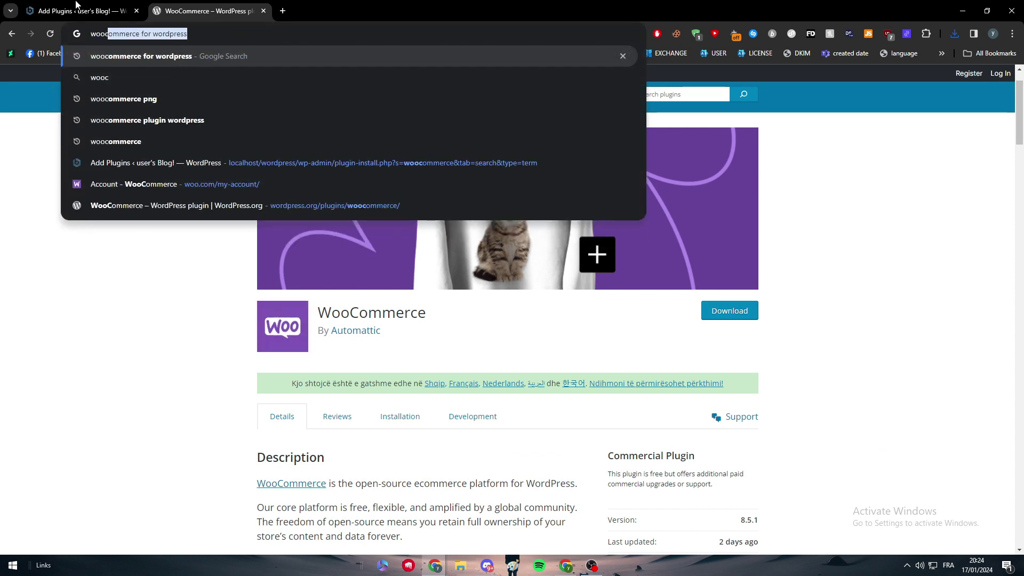
text(ommerce)
key(Delete)
key(Return)
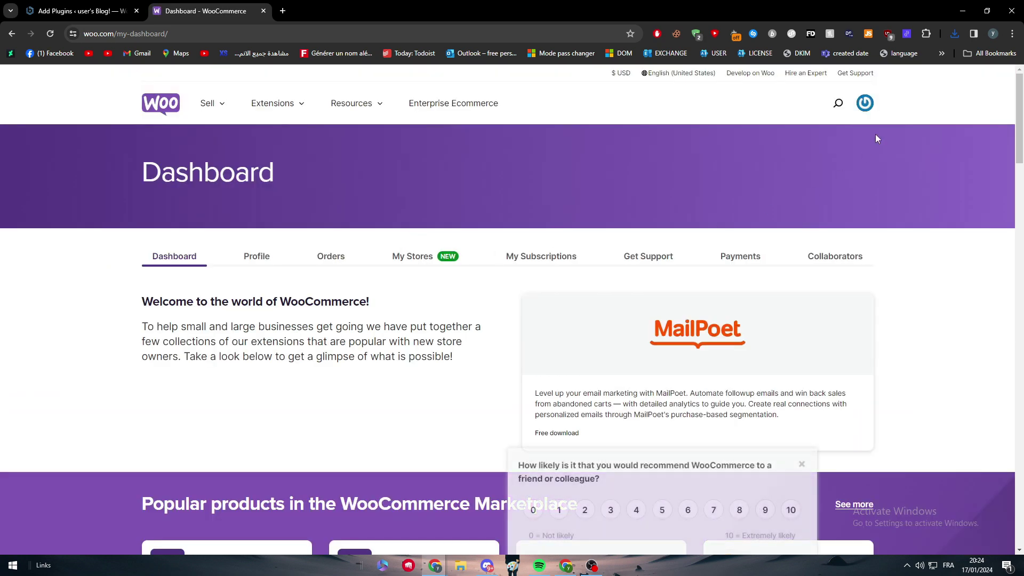
Log out of the WooCommerce account and browse the 14-day free trial home page
click(864, 104)
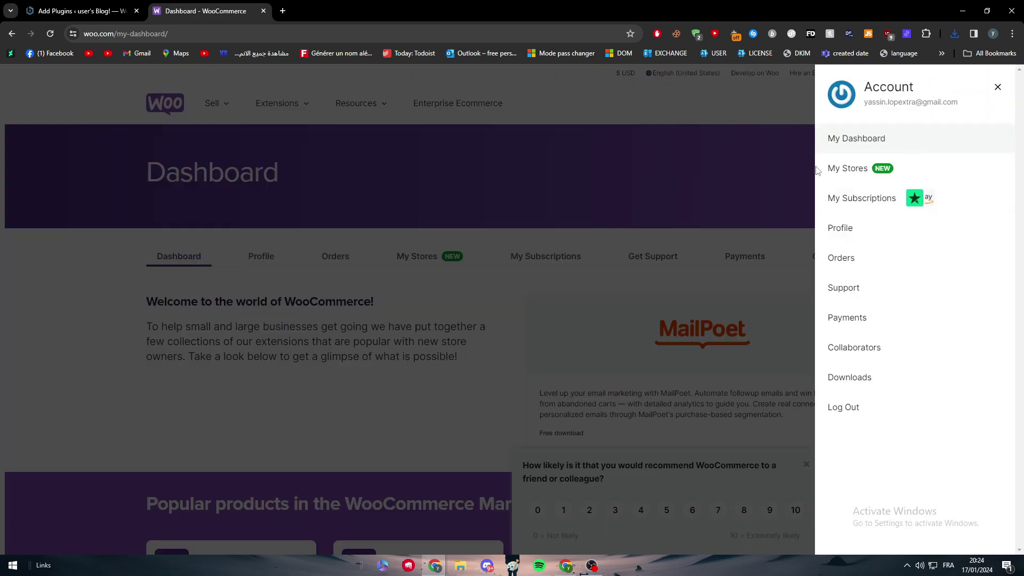
click(863, 408)
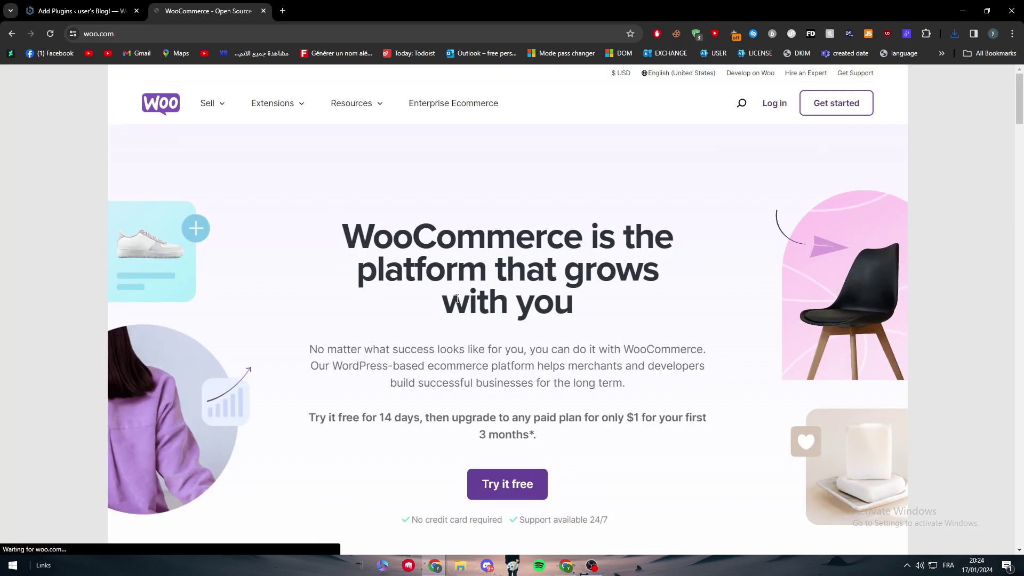
scroll(451, 347, down, 1)
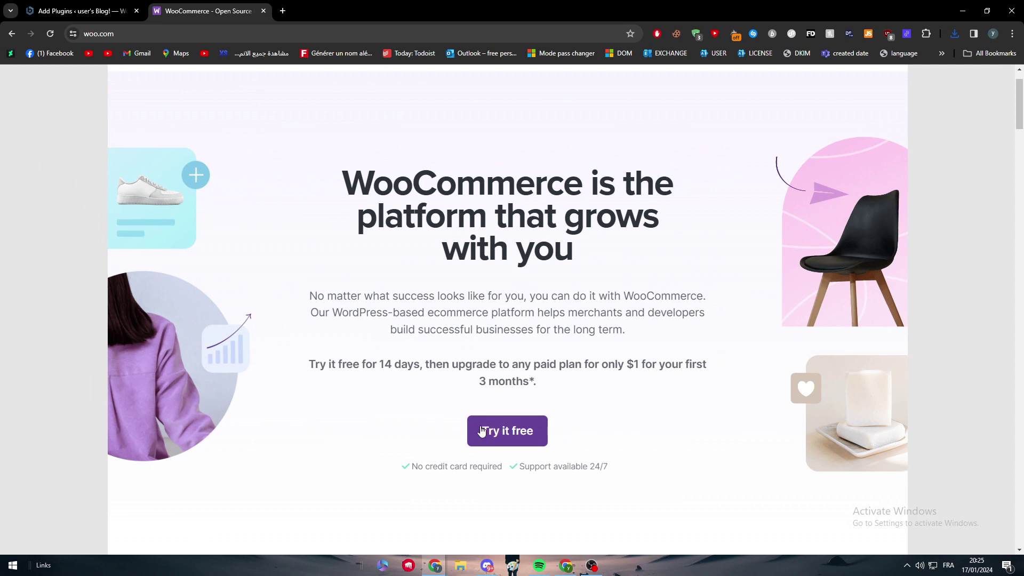
Start the free trial signup and answer 'I'm just starting my business'
click(481, 430)
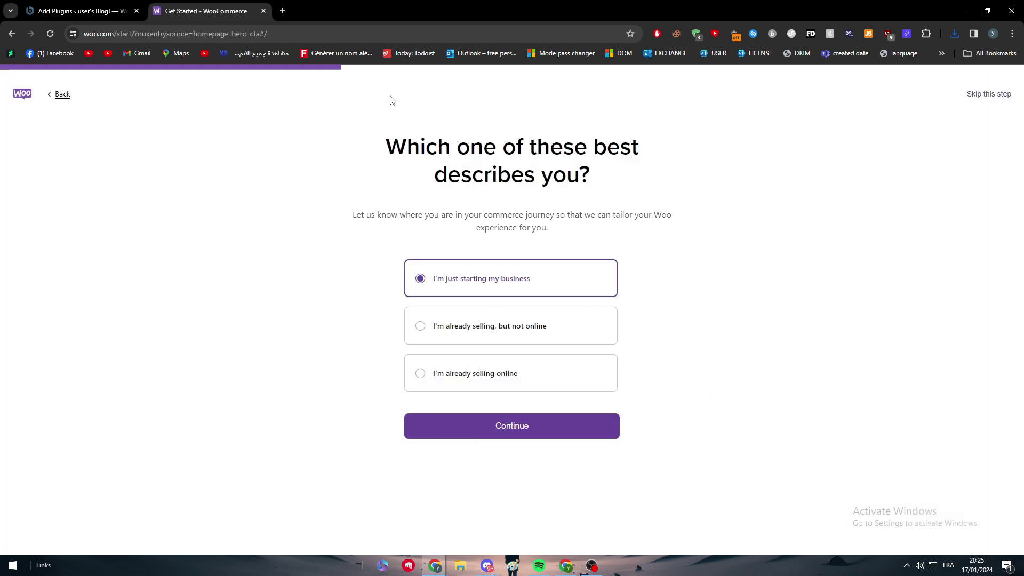
drag(391, 101, 639, 216)
click(593, 272)
click(498, 426)
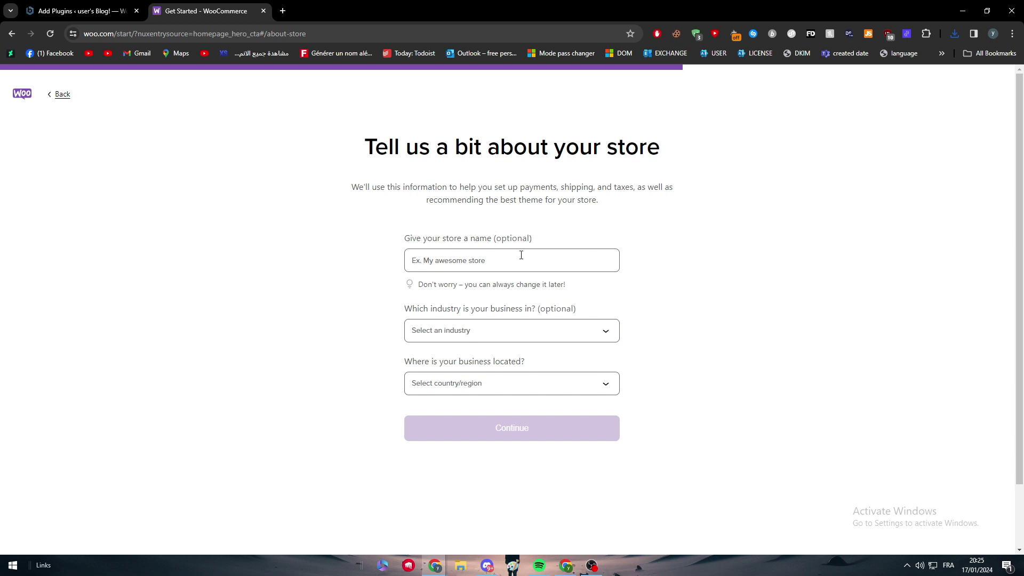
Leave the store name blank, set location to United States (US) — Alaska, and submit
click(507, 239)
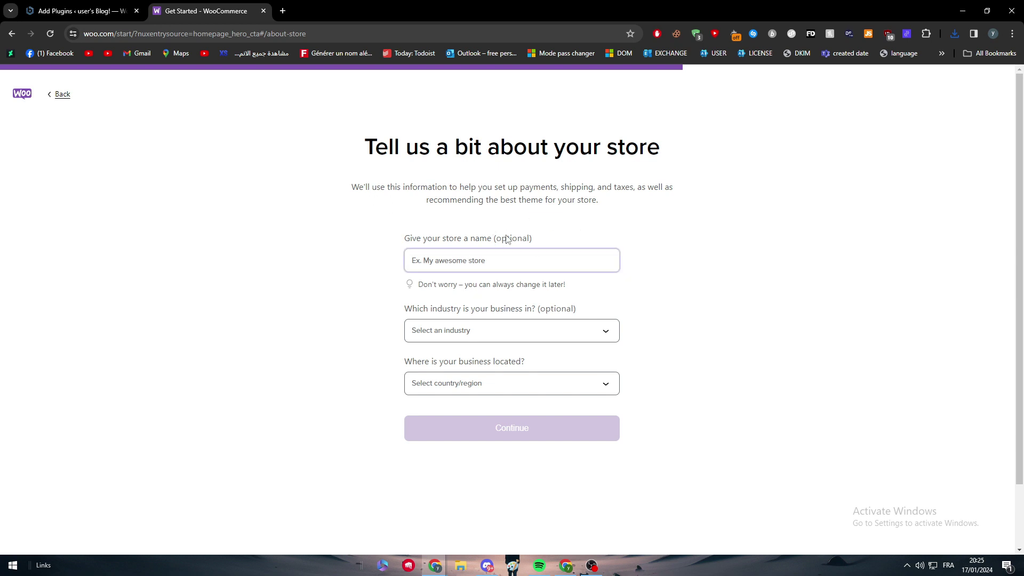
click(671, 321)
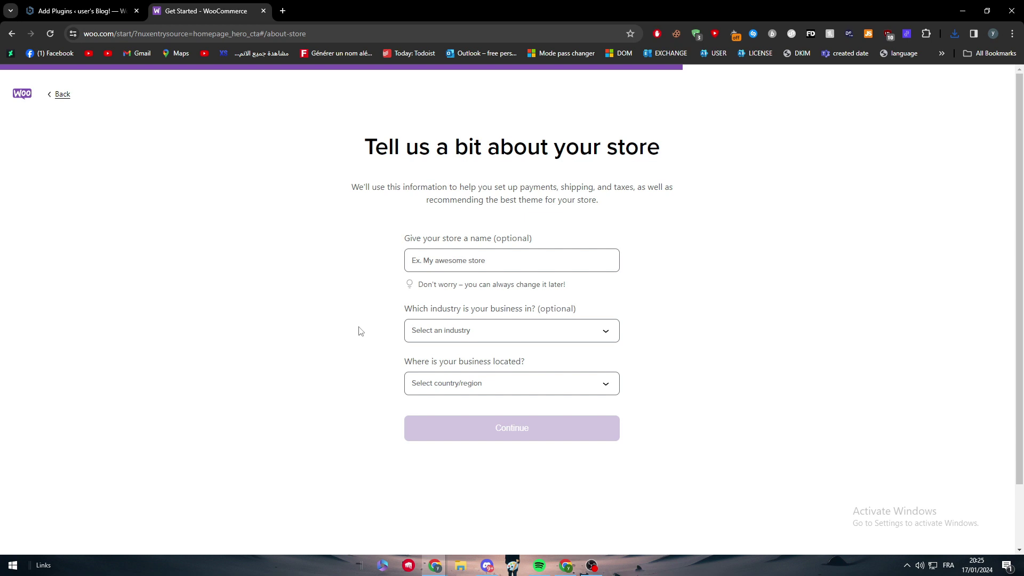
click(490, 385)
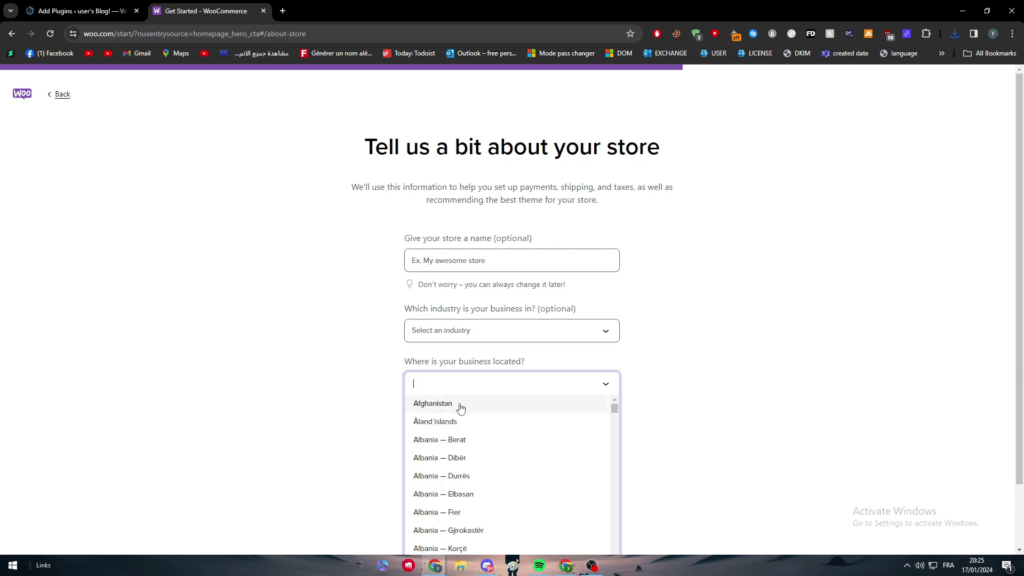
text(united)
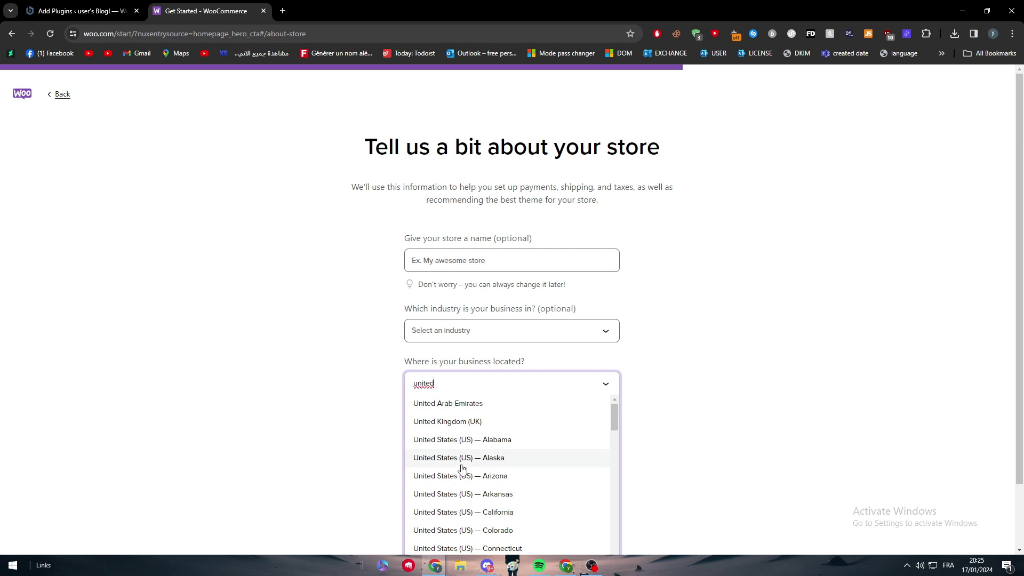
scroll(462, 434, down, 1)
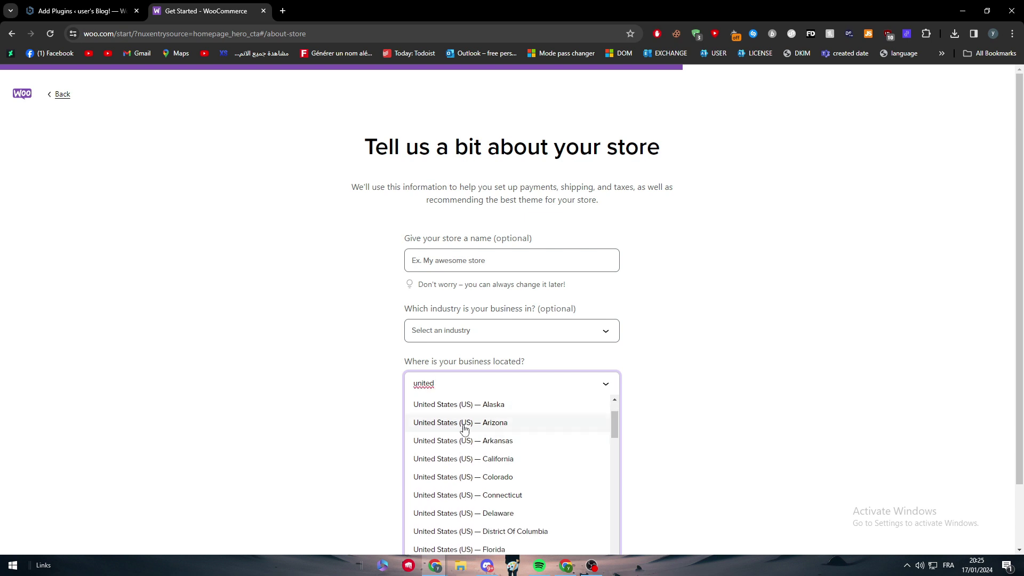
click(437, 411)
click(513, 429)
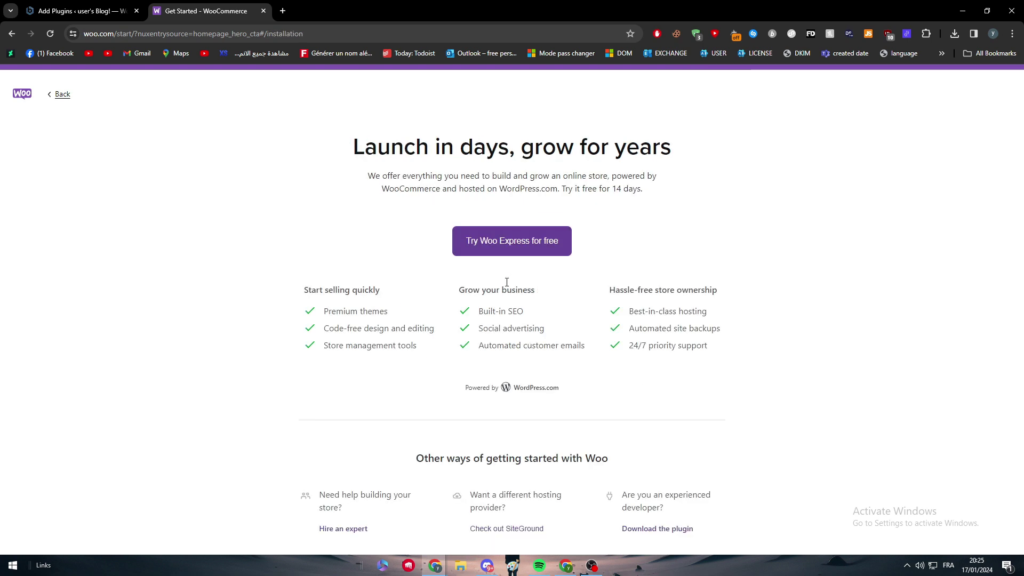
Start the Woo Express trial, attempt Google sign-in, then continue with the existing WordPress.com account
click(498, 249)
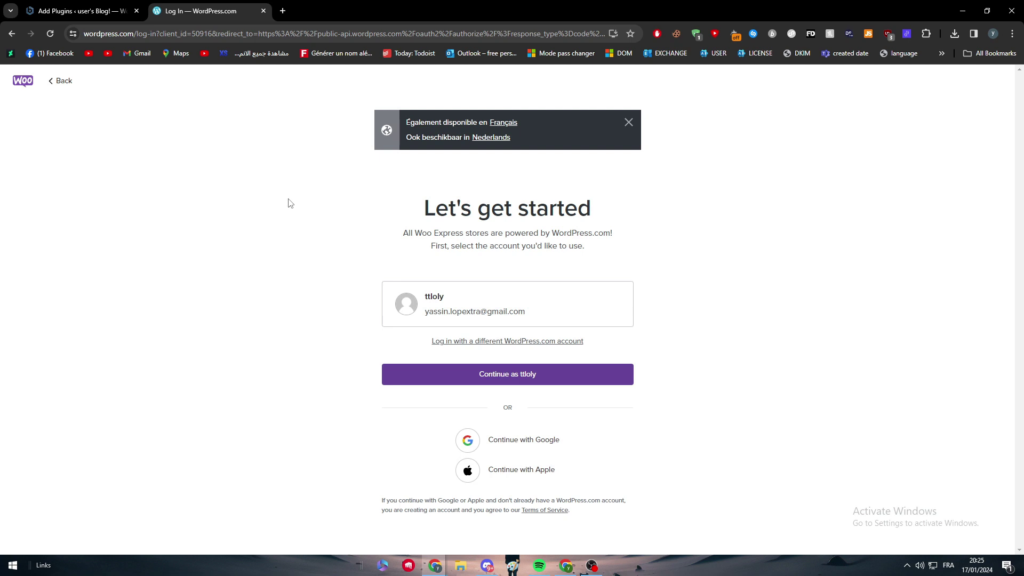
click(495, 445)
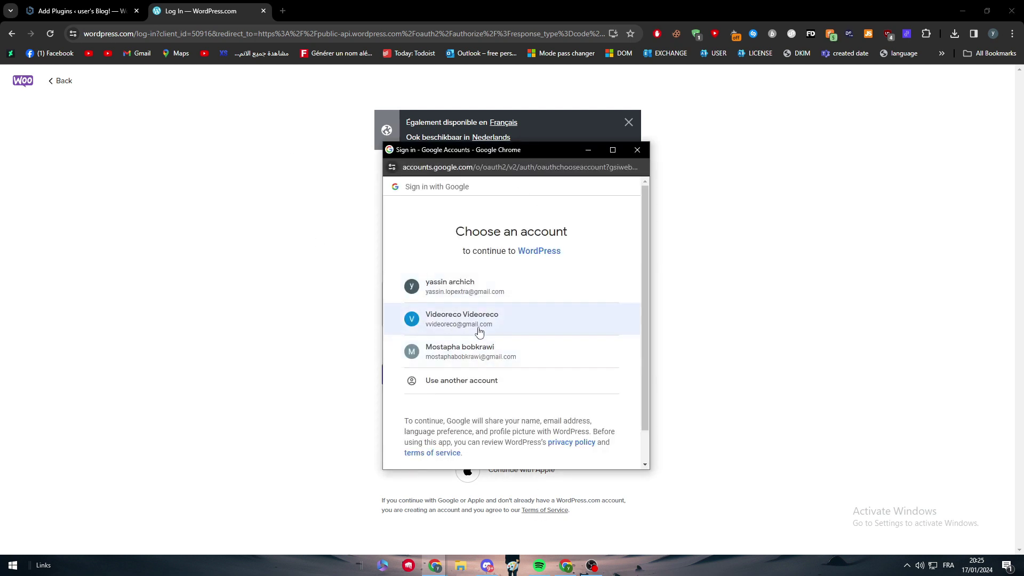
click(519, 352)
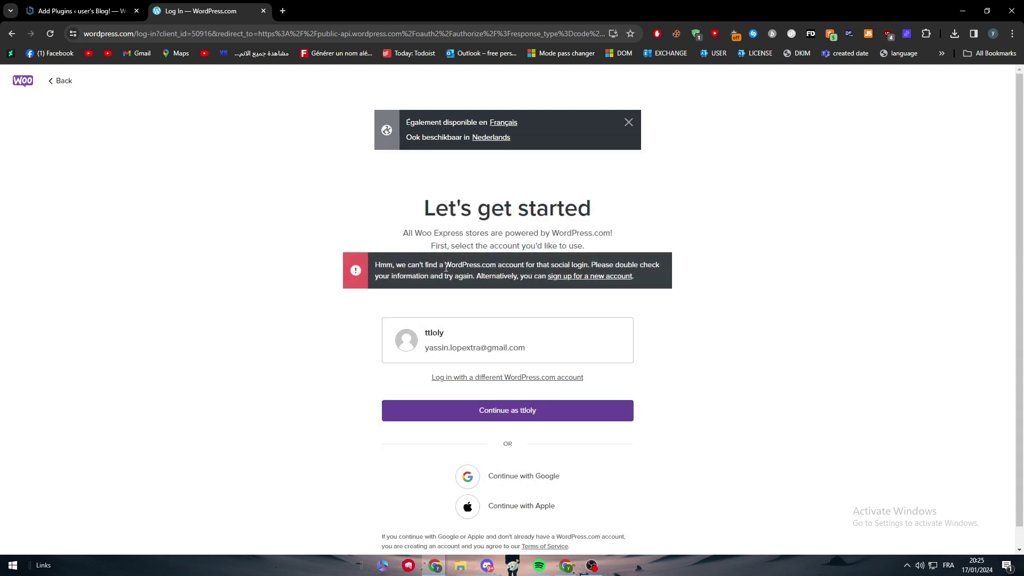
drag(446, 267, 661, 267)
click(472, 268)
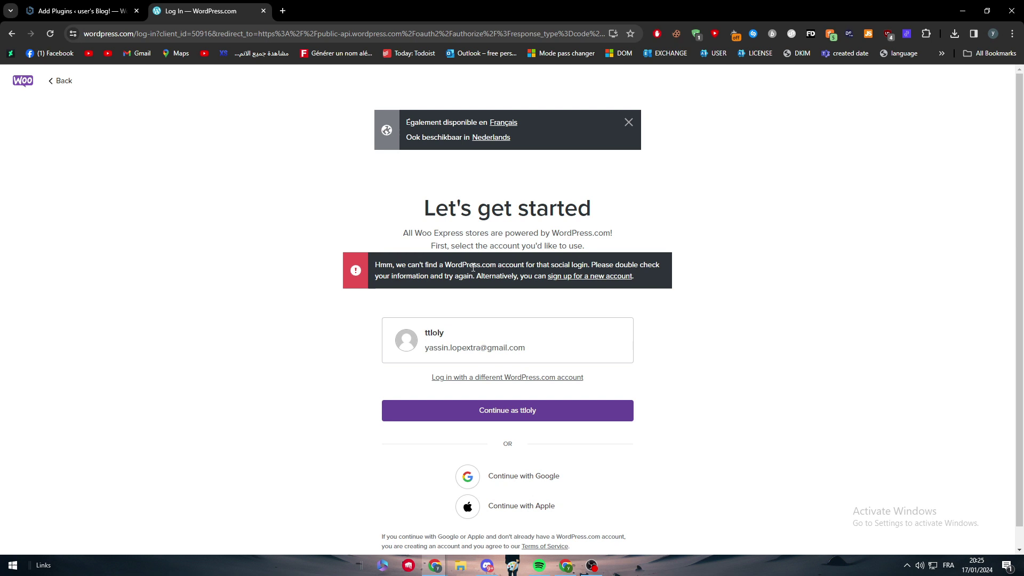
click(496, 413)
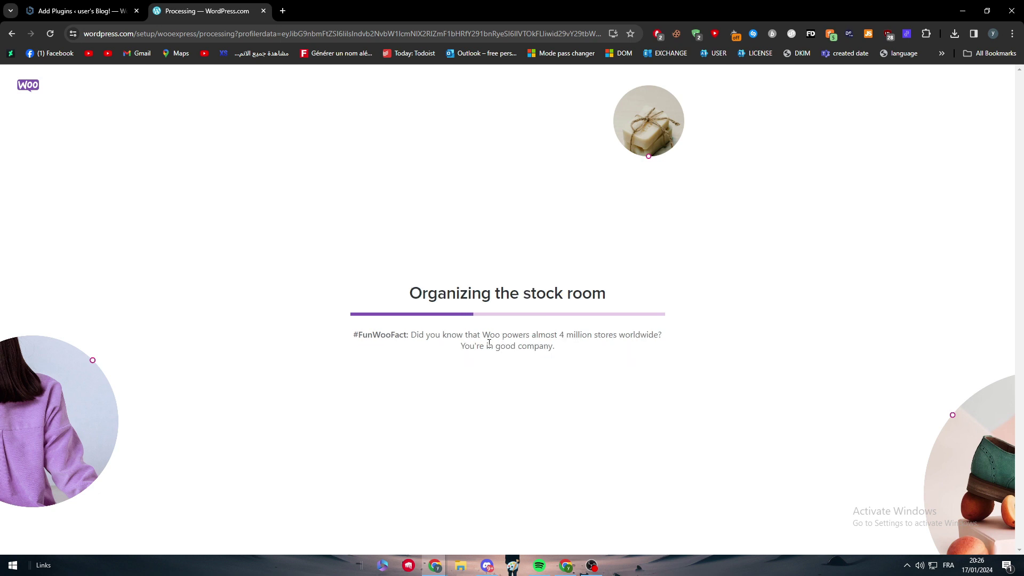
Recheck the local WooCommerce PHP incompatibility notice, then return to the store setup tab
click(127, 6)
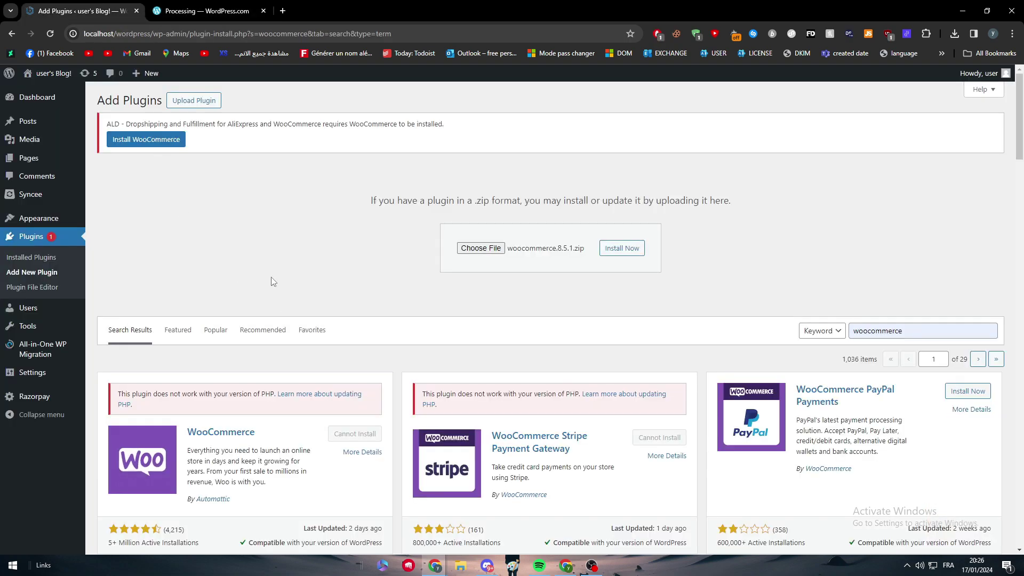
scroll(277, 287, down, 6)
scroll(298, 341, down, 3)
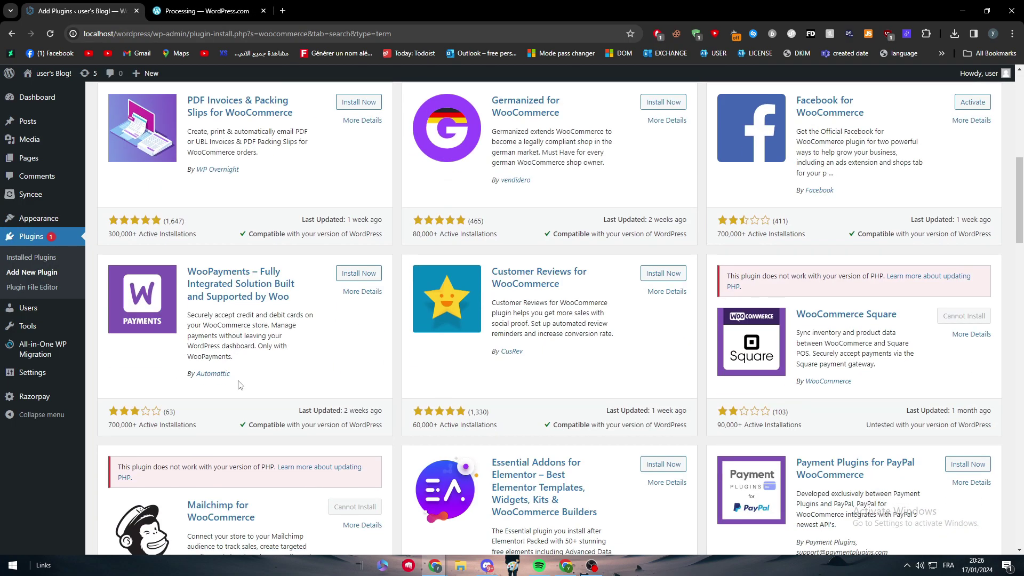
scroll(325, 423, up, 6)
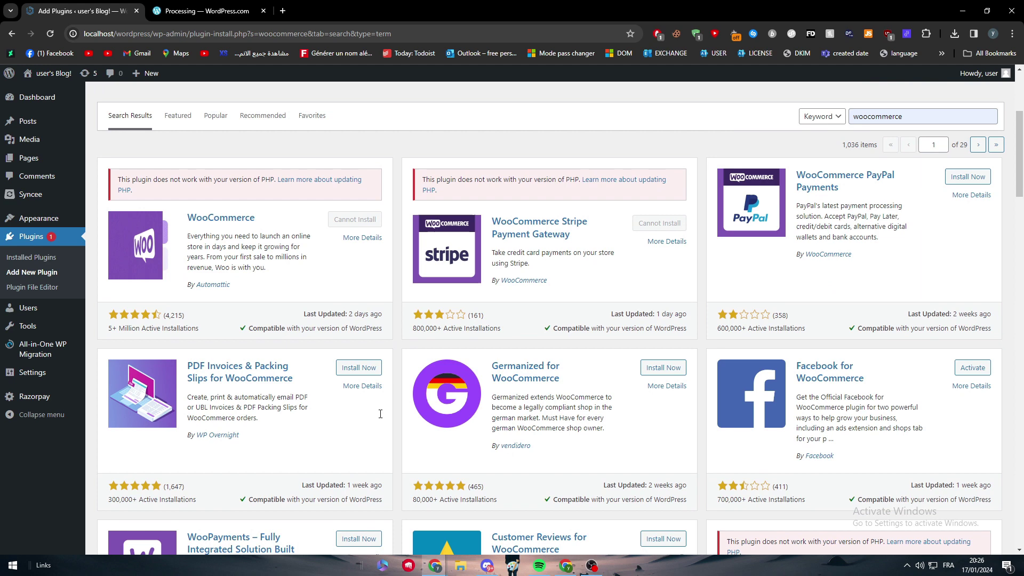
triple_click(144, 235)
click(181, 244)
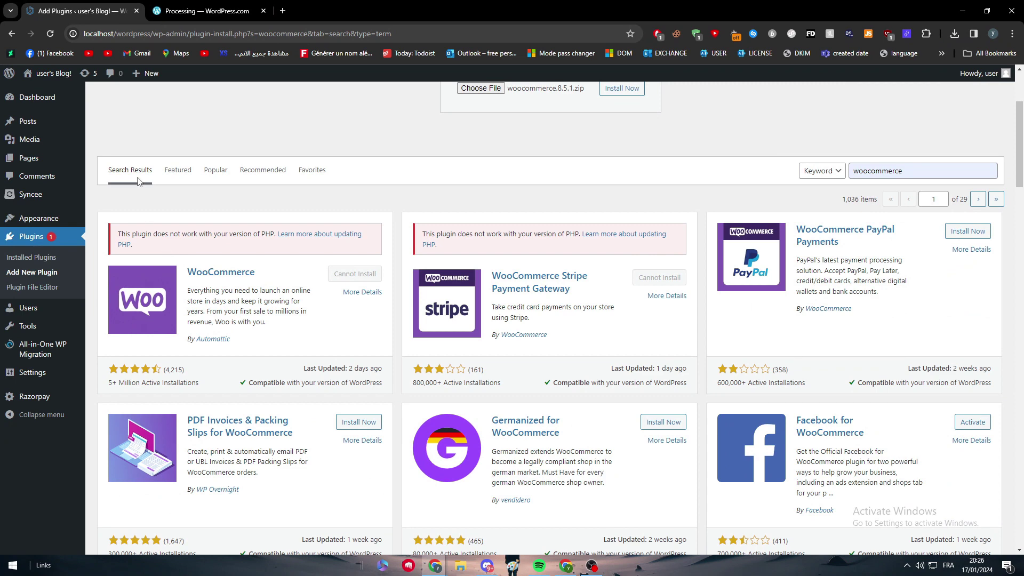
click(210, 16)
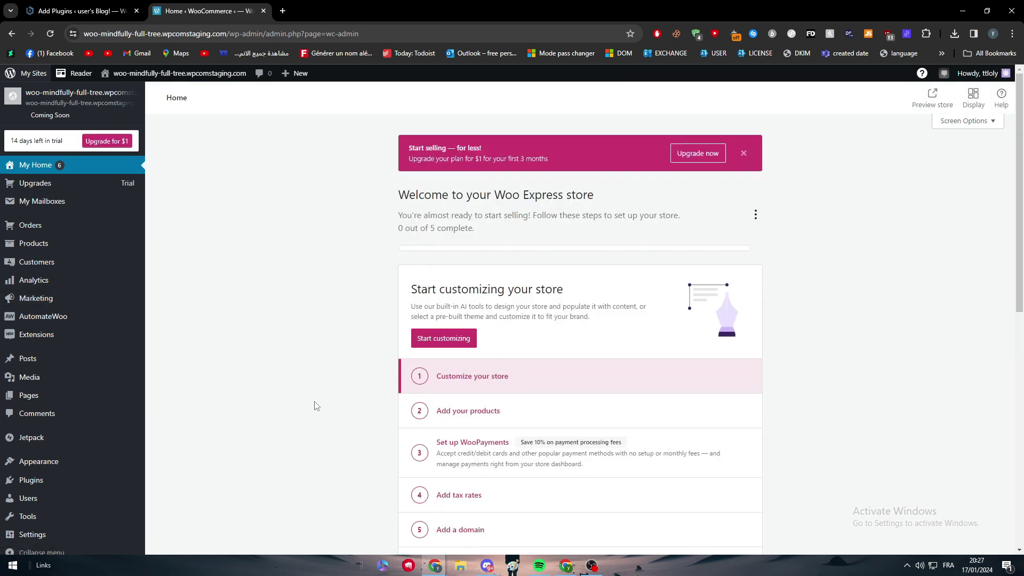
Go through the store's admin menu to Upgrades > Plans
scroll(736, 247, down, 7)
scroll(721, 278, up, 4)
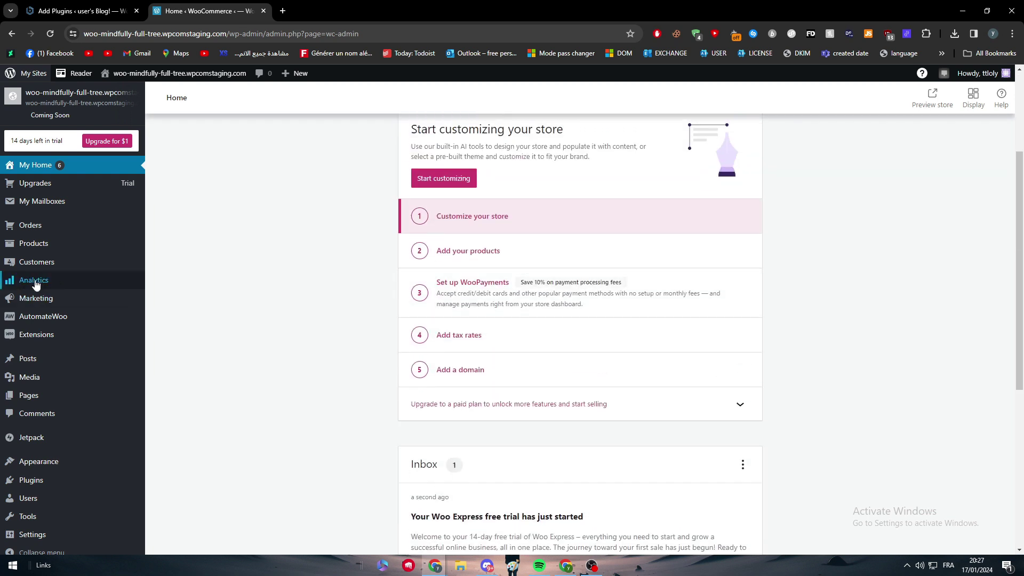
mouse_move(45, 275)
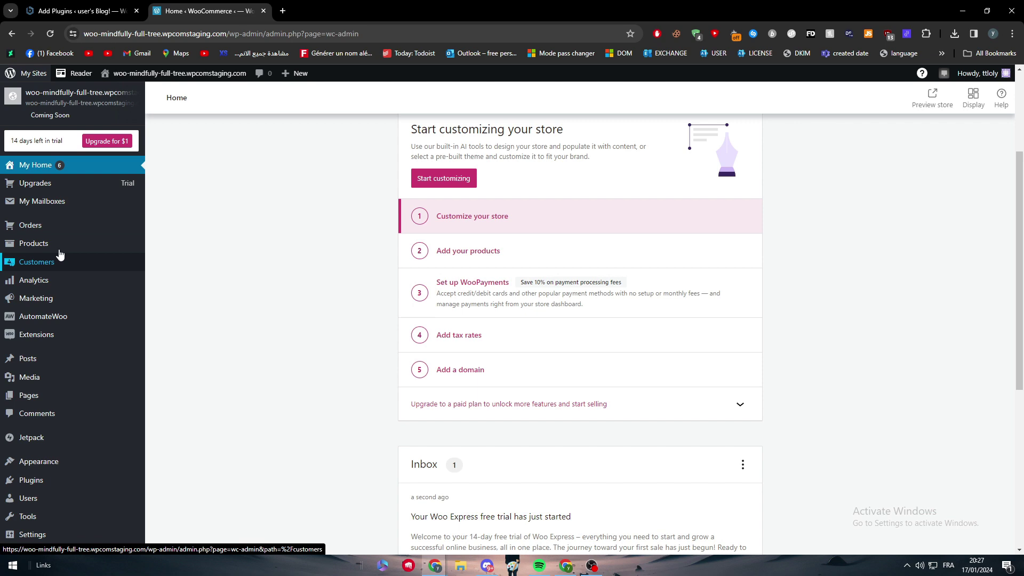
mouse_move(60, 243)
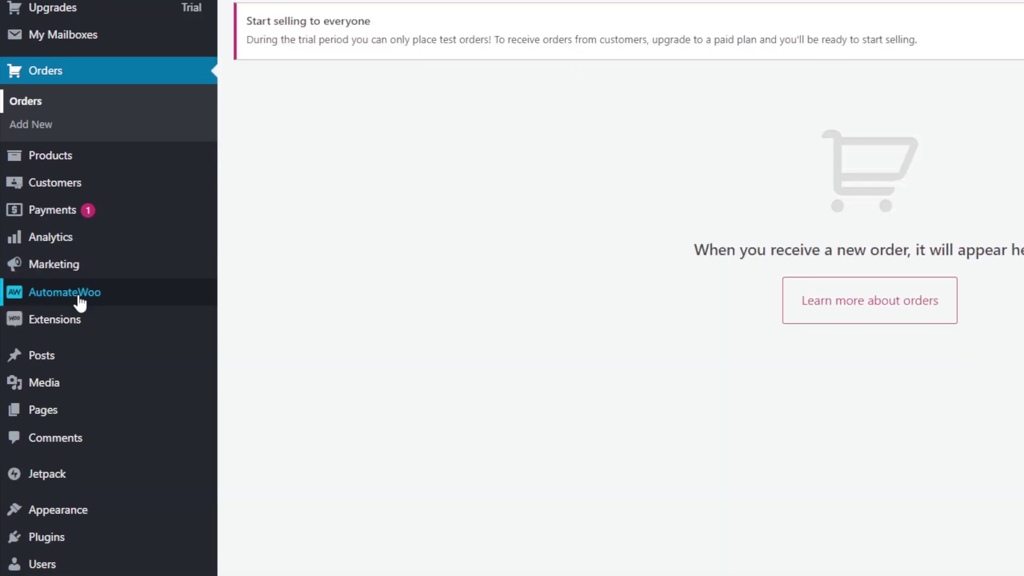
mouse_move(114, 302)
mouse_move(94, 332)
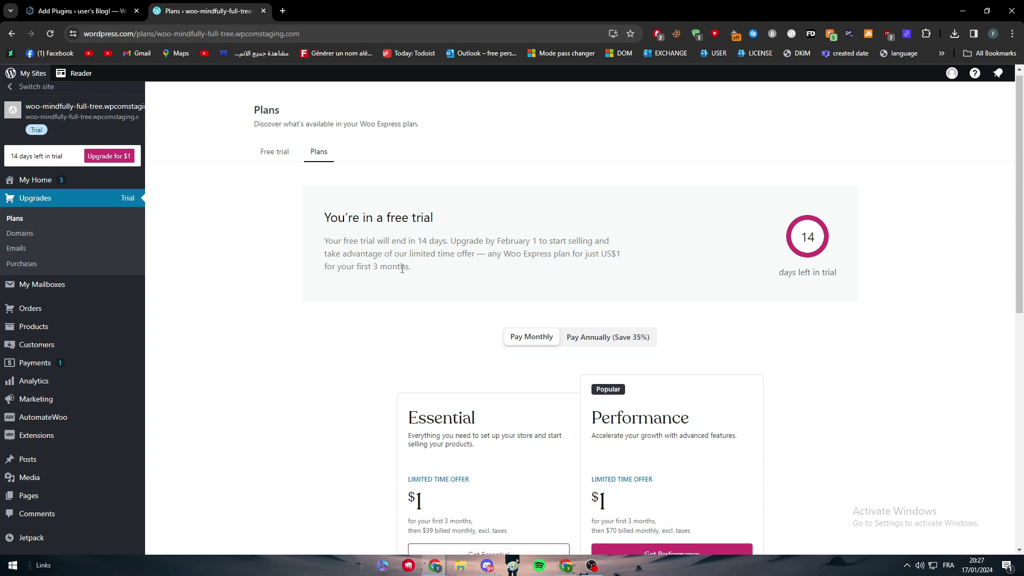
scroll(533, 277, down, 5)
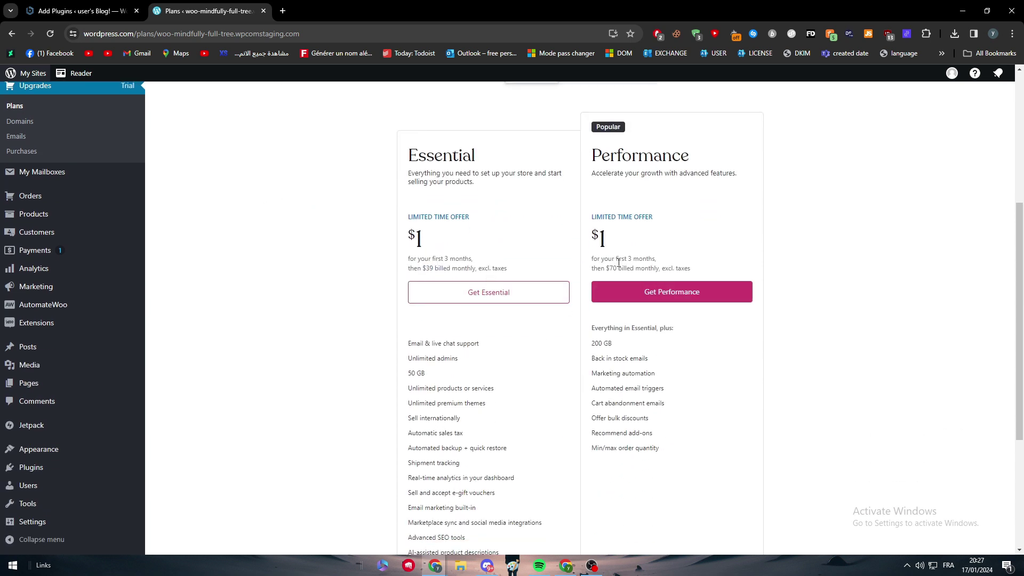
double_click(442, 155)
click(672, 162)
double_click(672, 163)
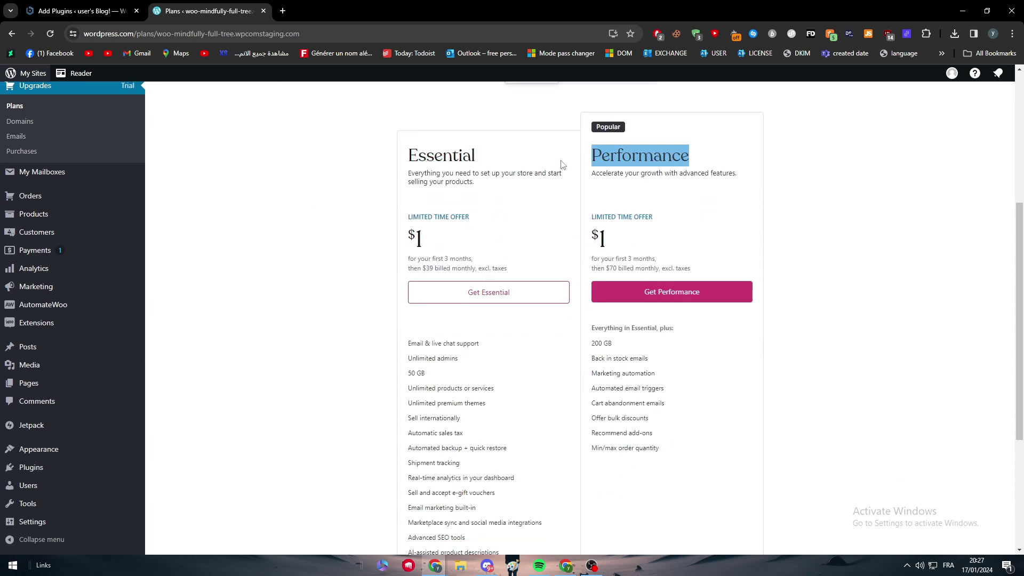
double_click(441, 155)
scroll(640, 390, down, 1)
click(642, 290)
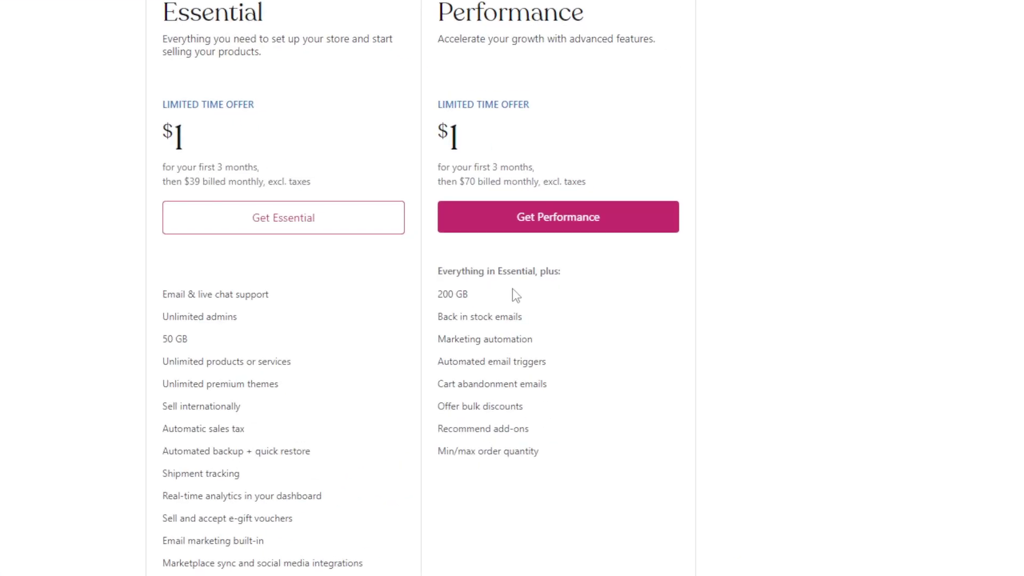
scroll(510, 291, down, 1)
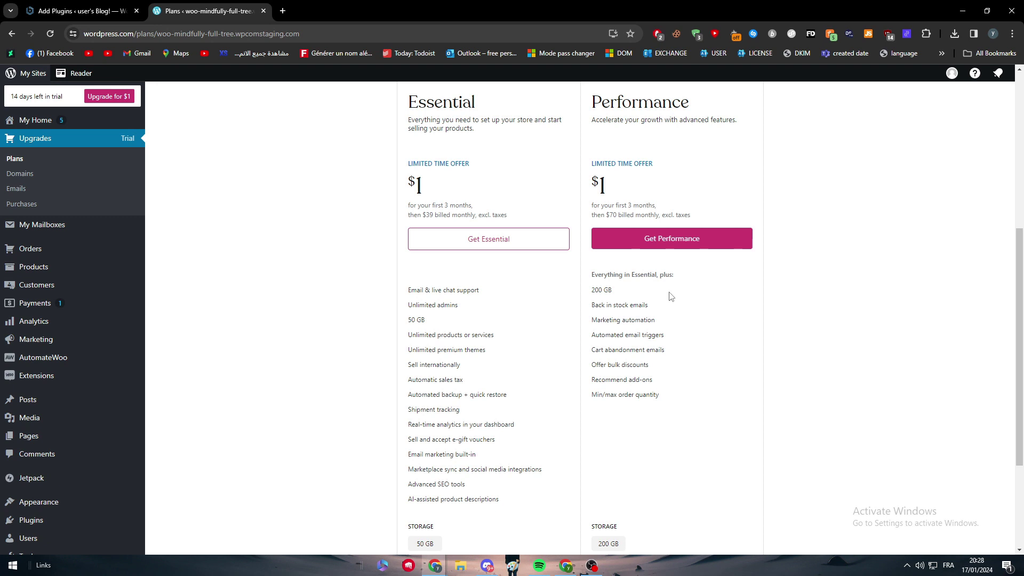
In a new tab, search WordPress.com plugins for woocommerce and view WooCommerce Payments details
click(283, 11)
text(wo)
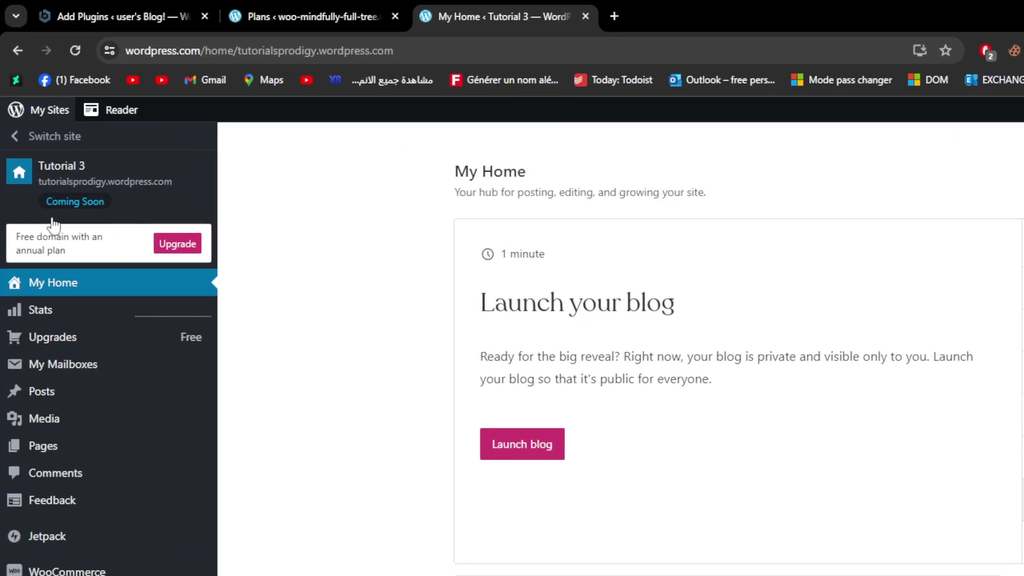
scroll(48, 349, down, 1)
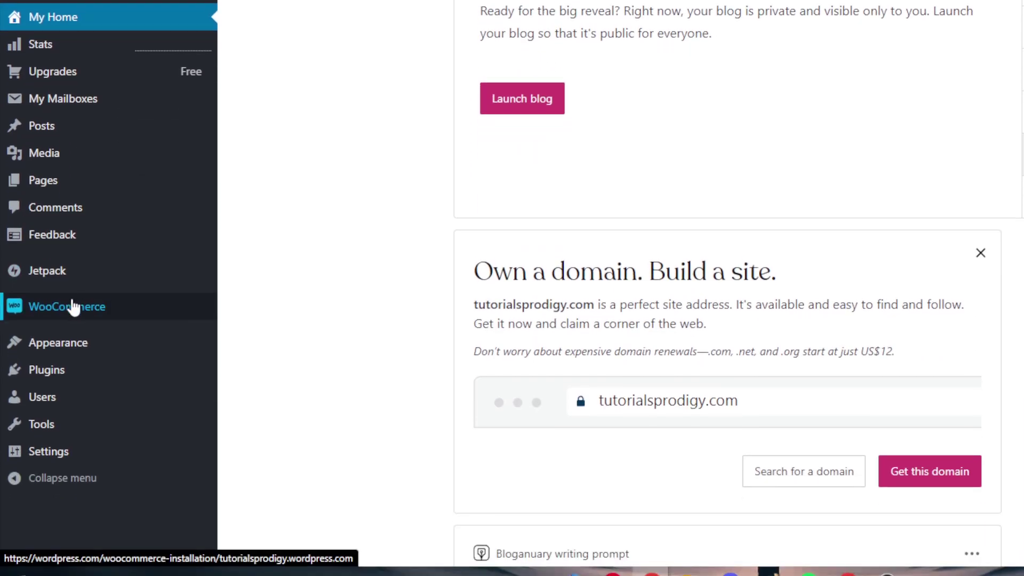
click(95, 366)
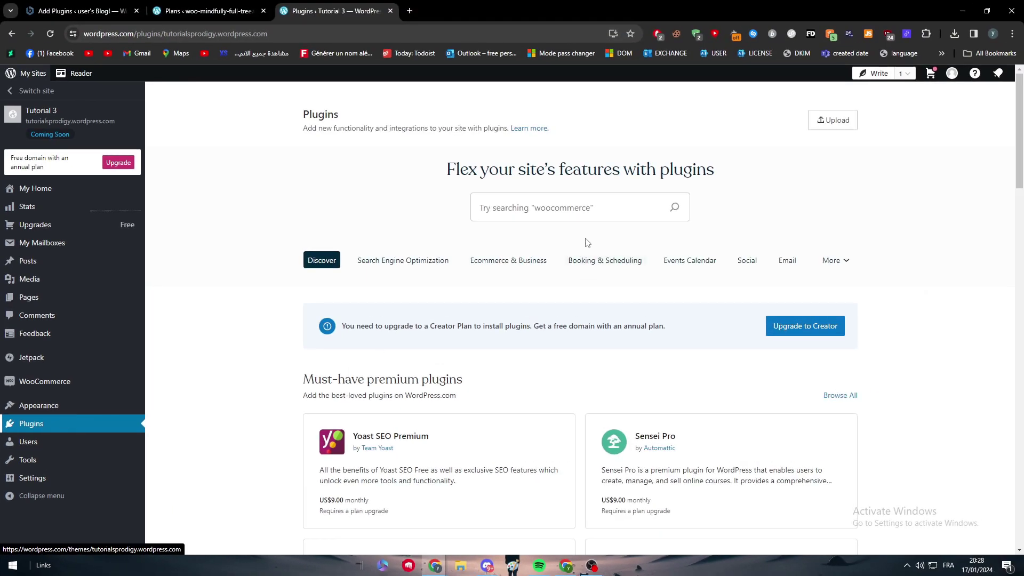
click(839, 38)
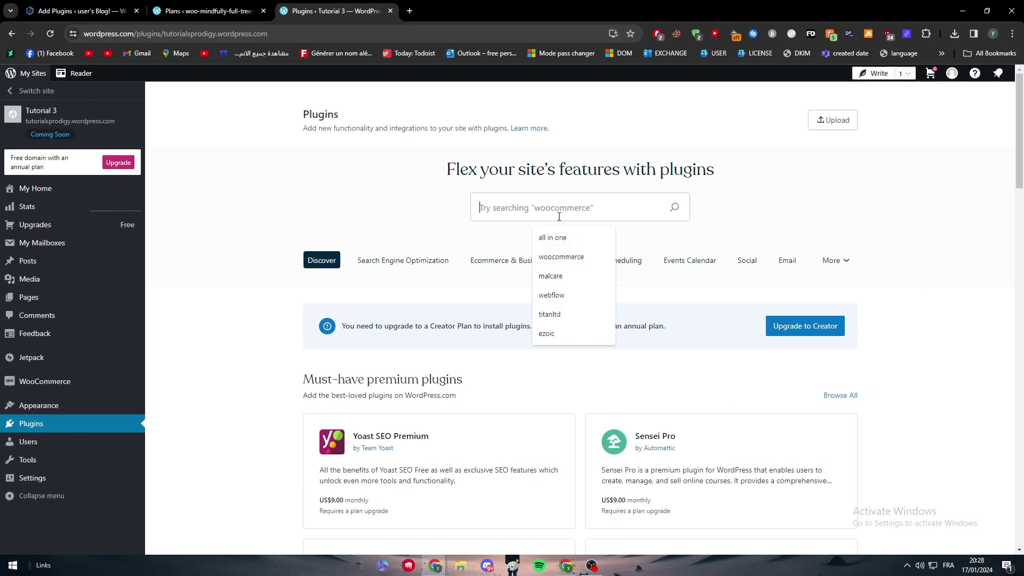
click(562, 257)
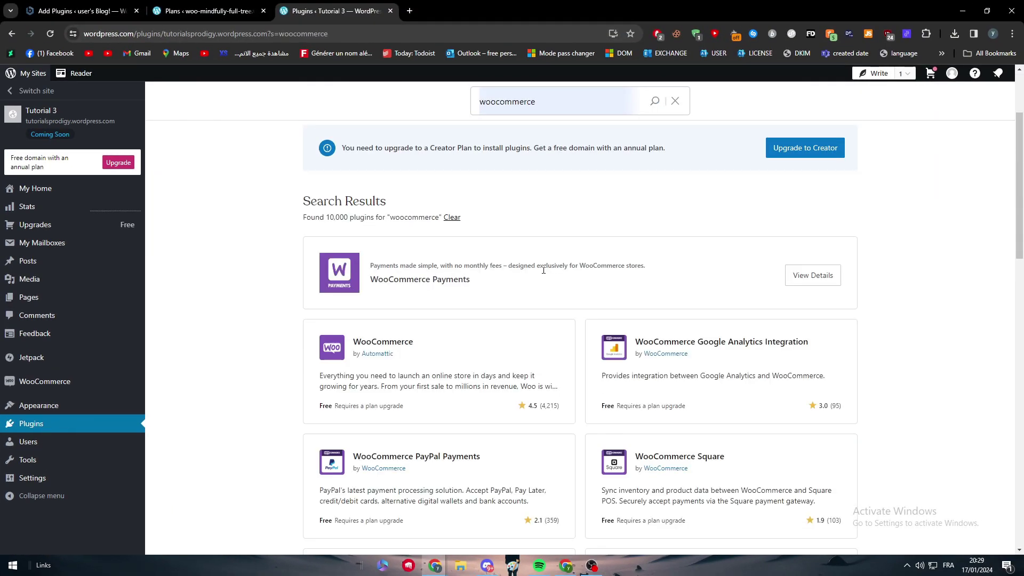
click(805, 286)
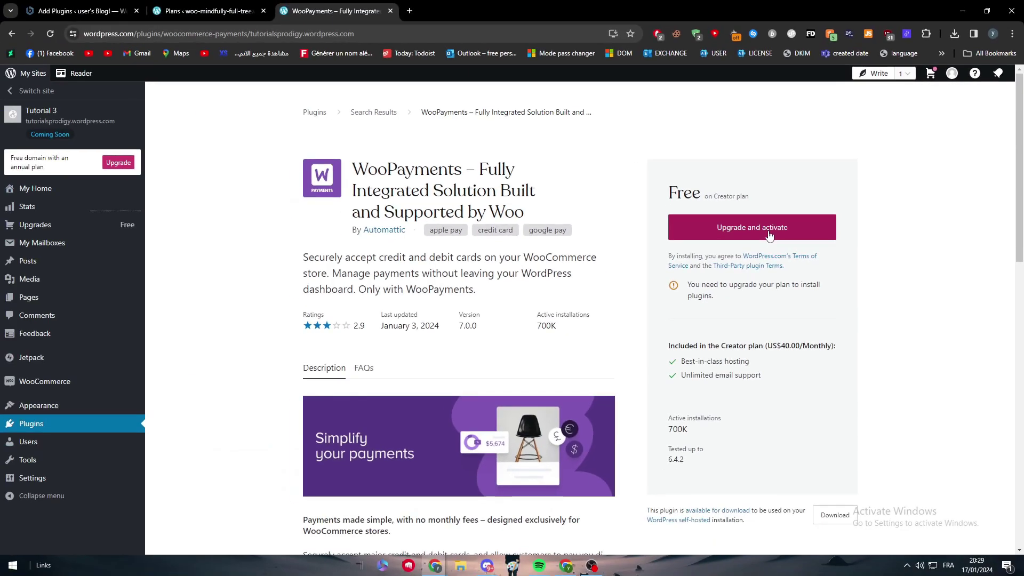
Upgrade and activate the plugin to reach the $40-a-month Creator plan checkout
click(715, 228)
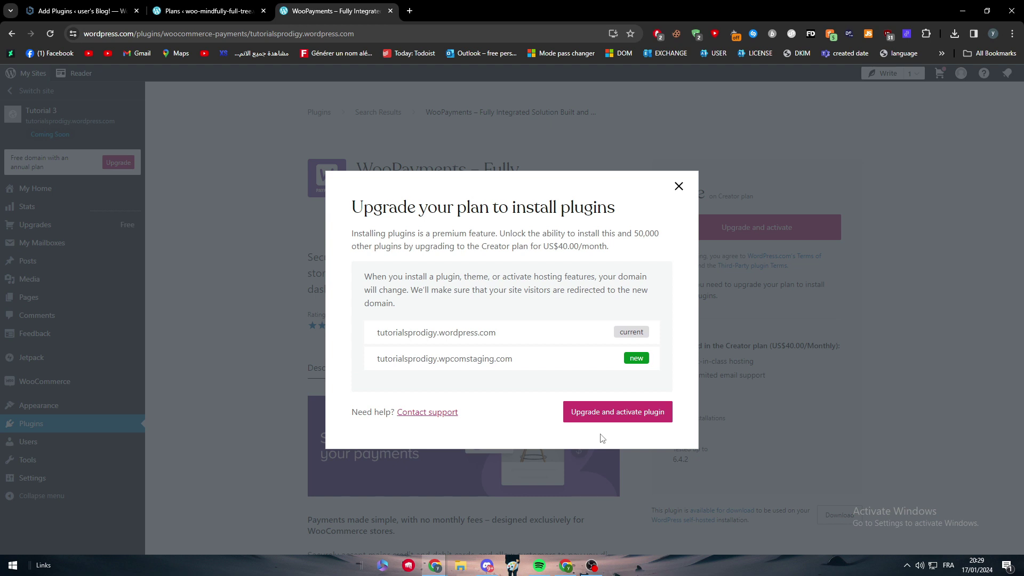
click(605, 420)
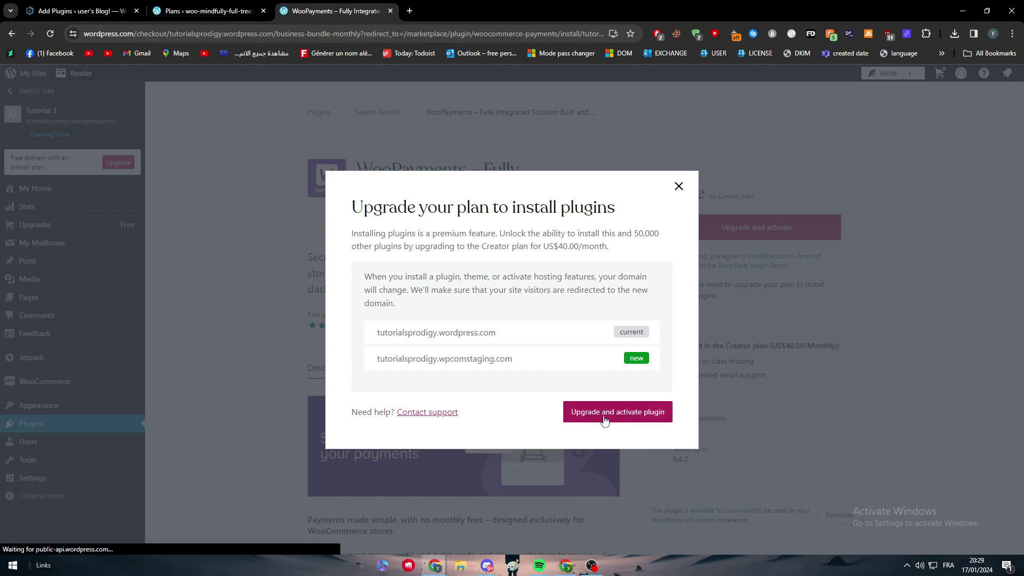
scroll(411, 224, down, 2)
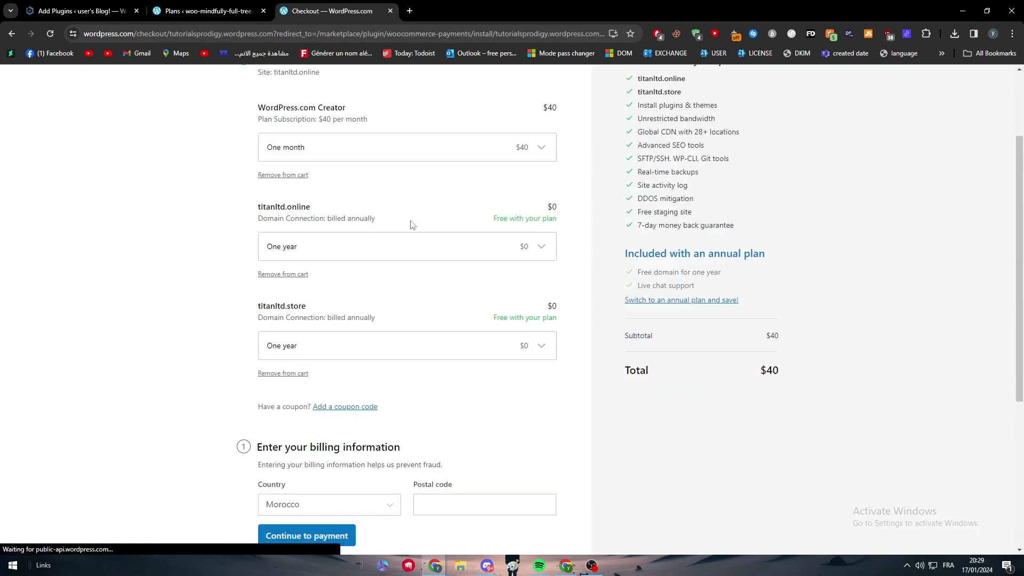
scroll(412, 225, down, 3)
Dismiss the coupon extension popup and return to the Woo Express Plans page
drag(779, 219, 757, 220)
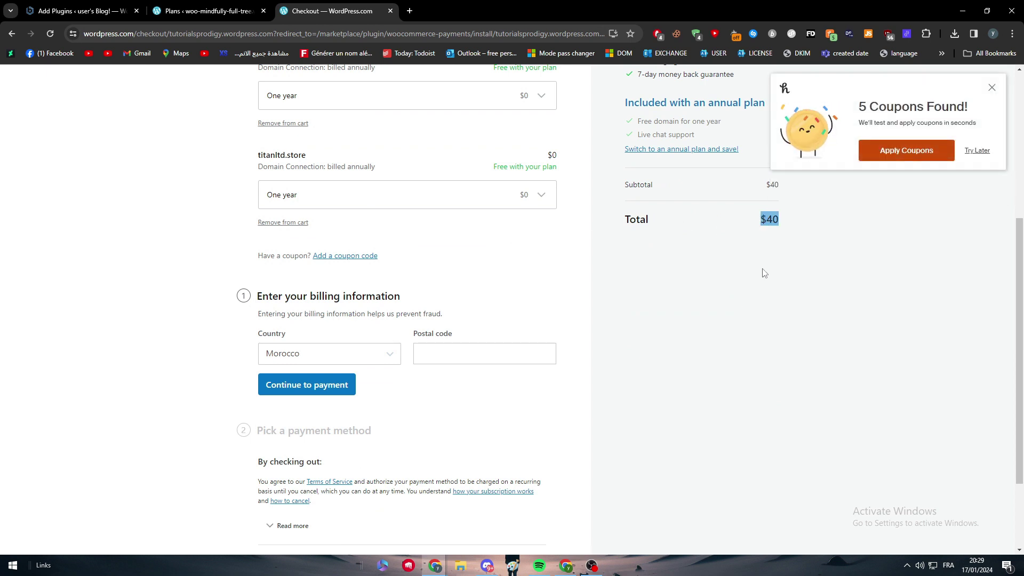
scroll(765, 267, up, 2)
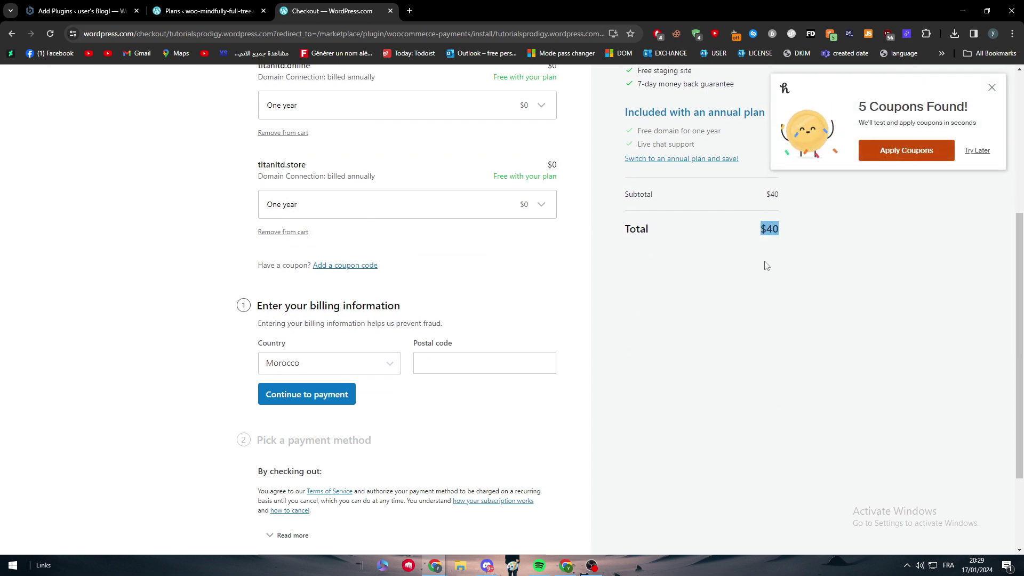
click(991, 88)
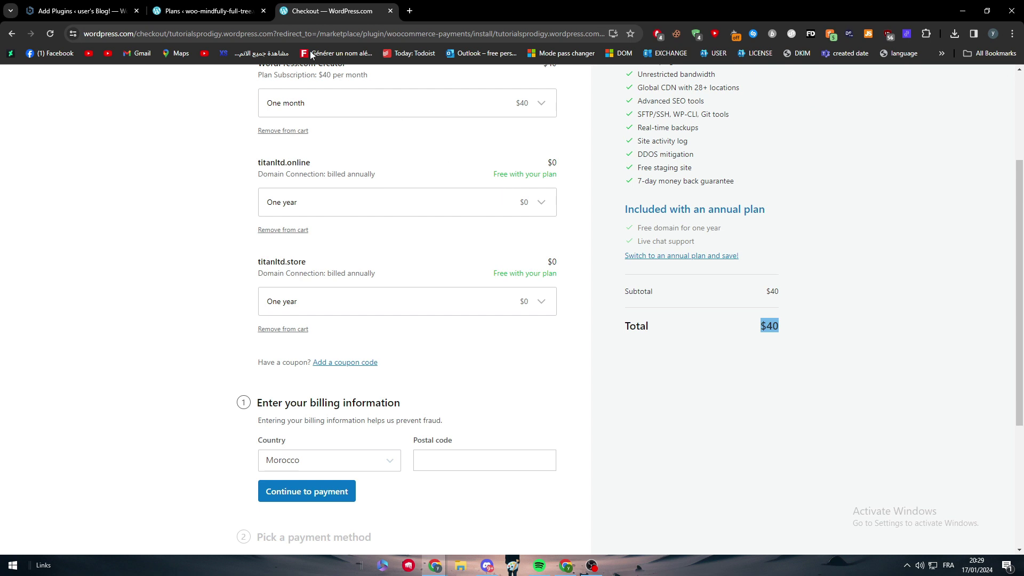
click(208, 10)
scroll(475, 246, up, 1)
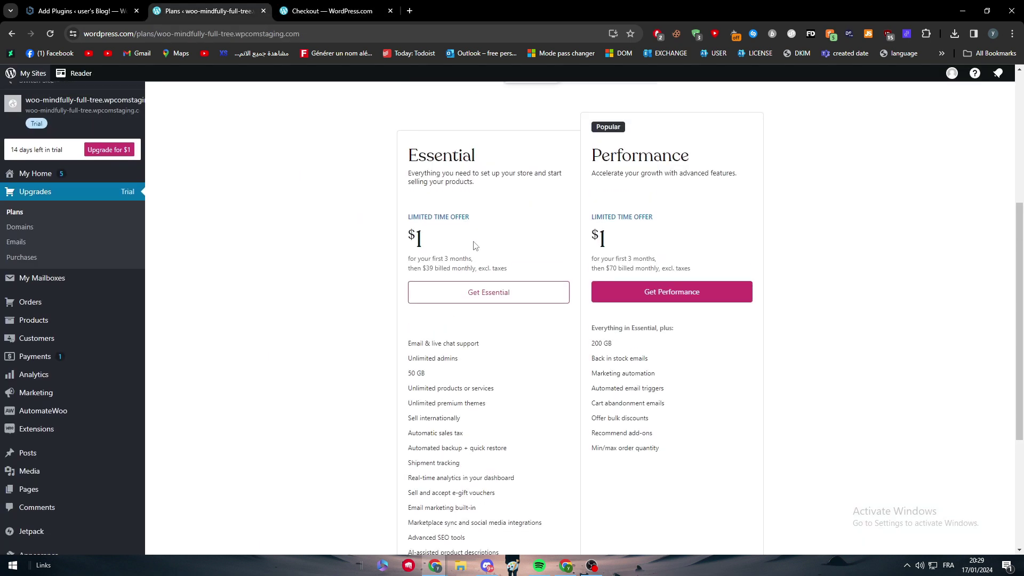